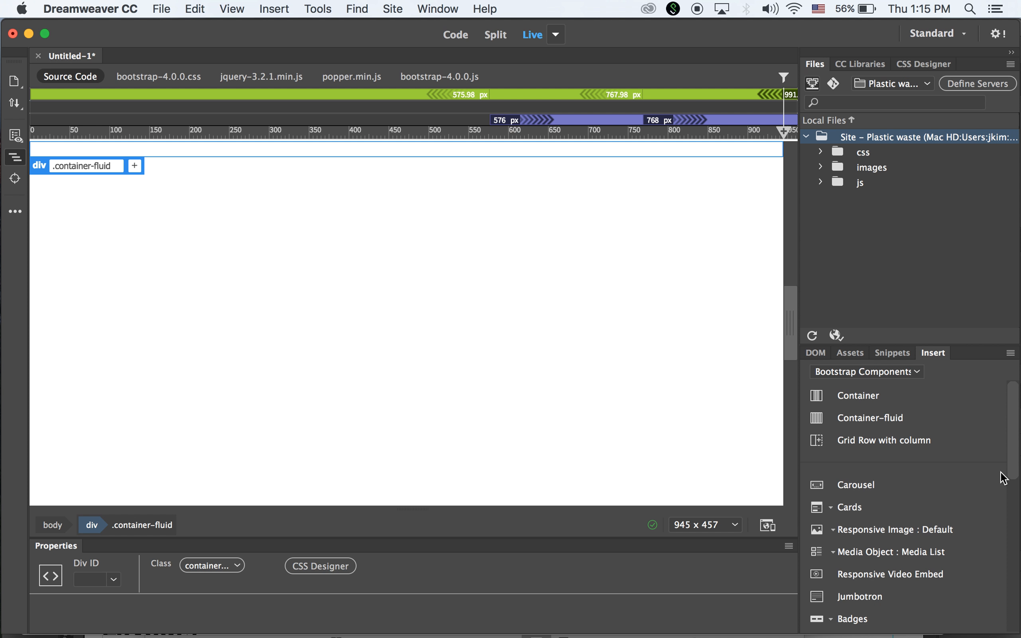
# Insert a Bootstrap Inverted Navbar nested inside the container-fluid div
pyautogui.scroll(-1, 1016, 471)
pyautogui.moveTo(1016, 475); pyautogui.dragTo(1018, 549)
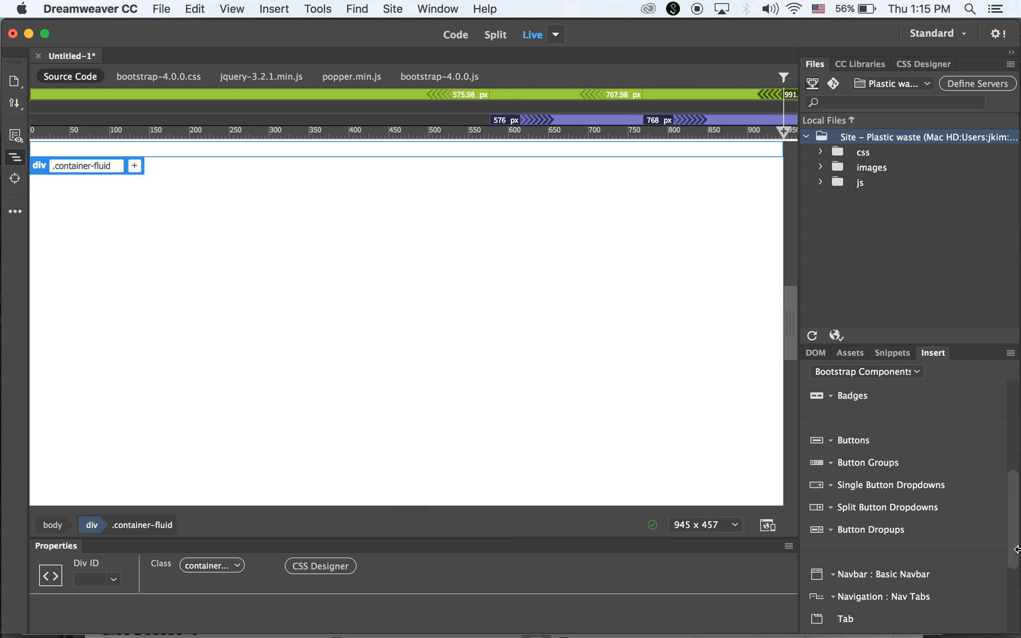
pyautogui.click(832, 575)
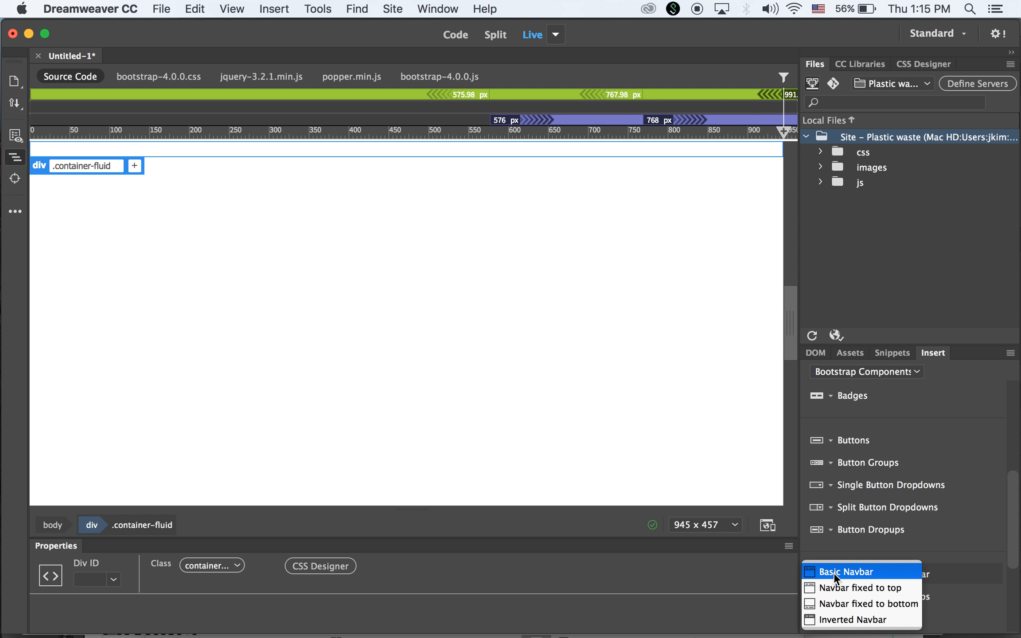
pyautogui.click(860, 620)
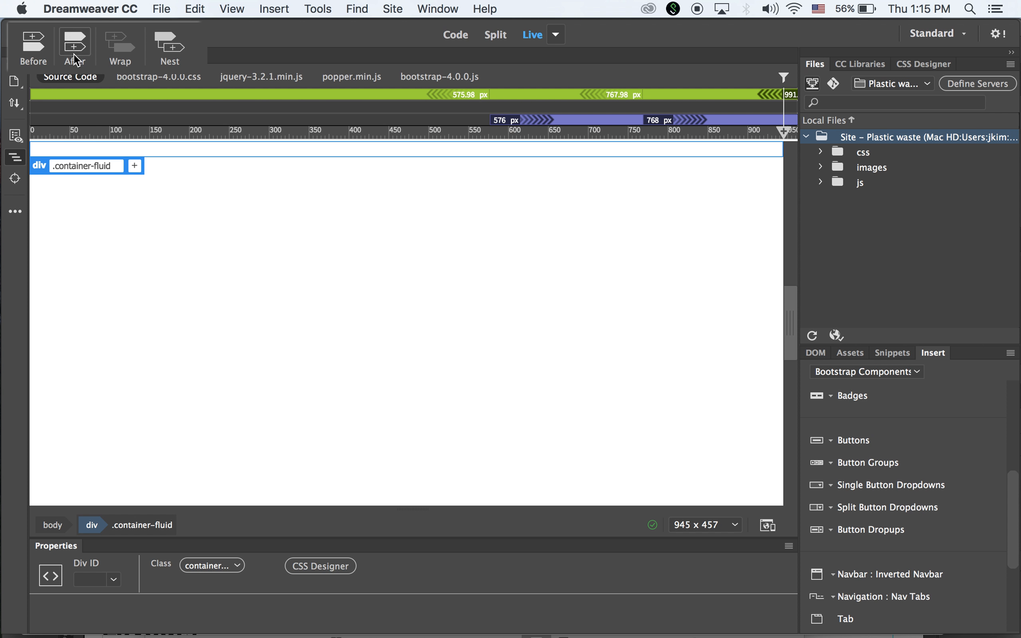
pyautogui.click(171, 50)
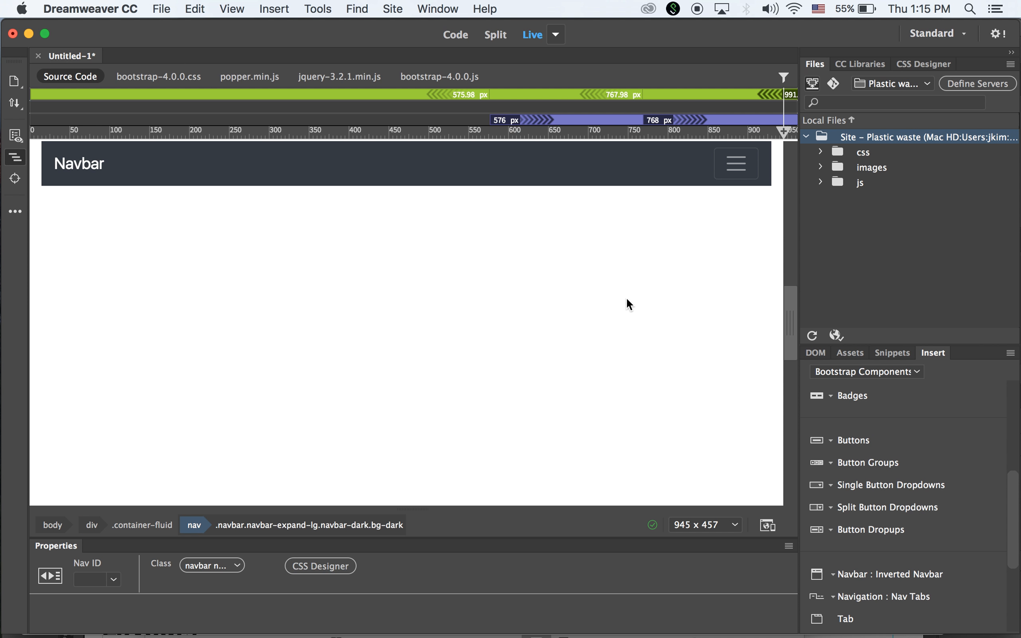
# Insert a default Bootstrap responsive image directly after the nav element
pyautogui.moveTo(792, 331); pyautogui.dragTo(837, 327)
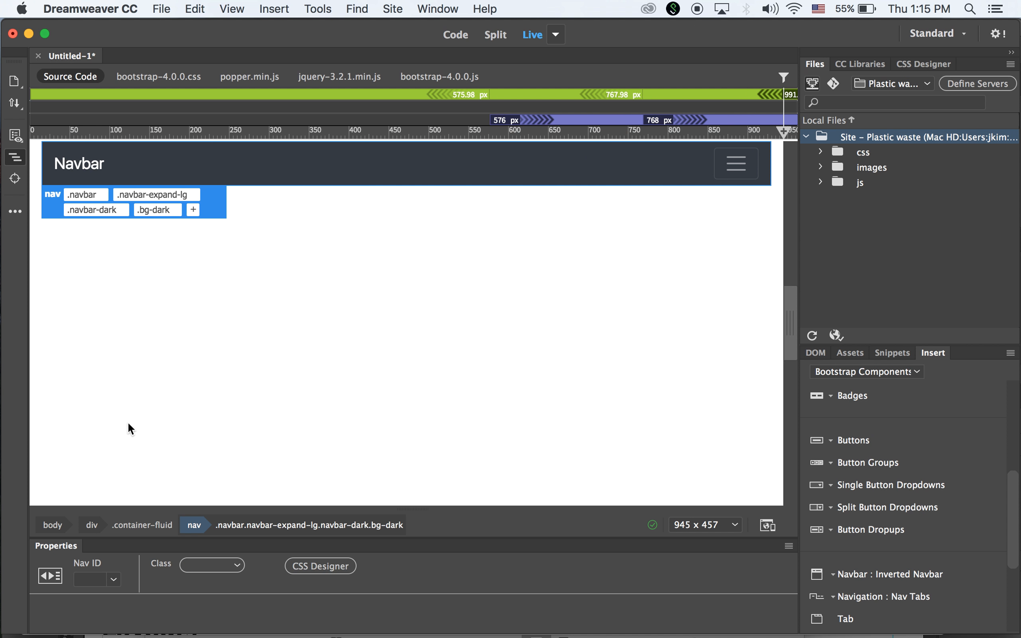
pyautogui.click(195, 526)
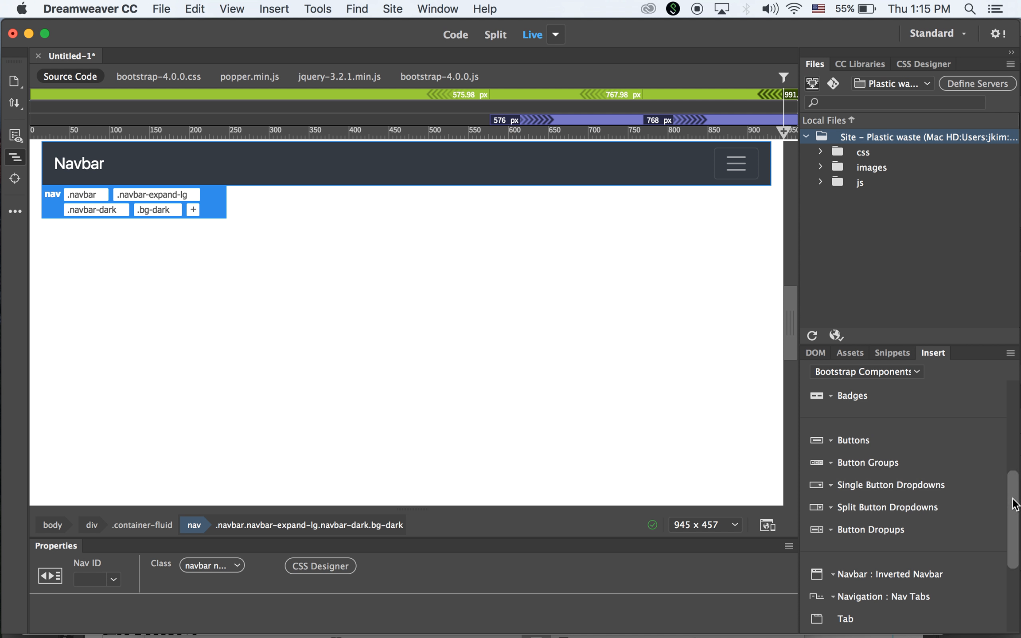
pyautogui.moveTo(1015, 504); pyautogui.dragTo(1001, 428)
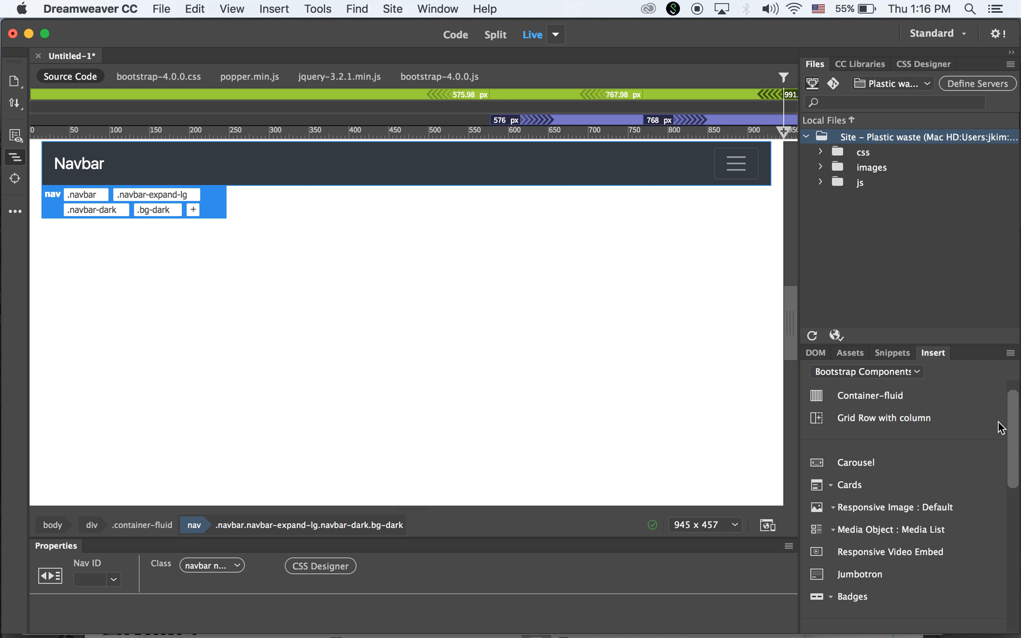
pyautogui.click(849, 513)
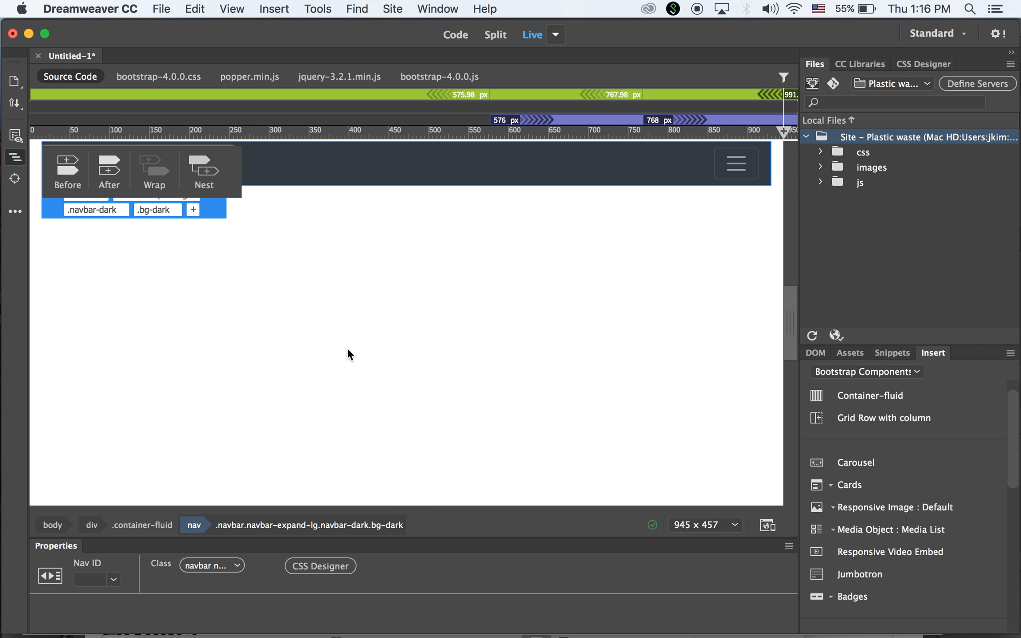
pyautogui.click(103, 167)
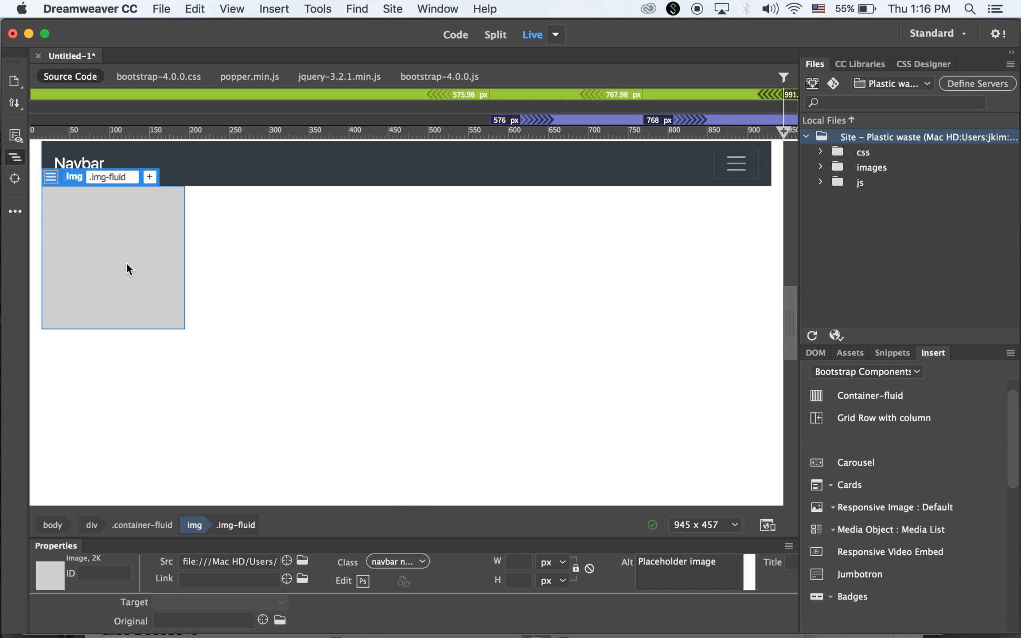
# Replace the placeholder image's source with banner1.jpg from the images folder
pyautogui.click(49, 179)
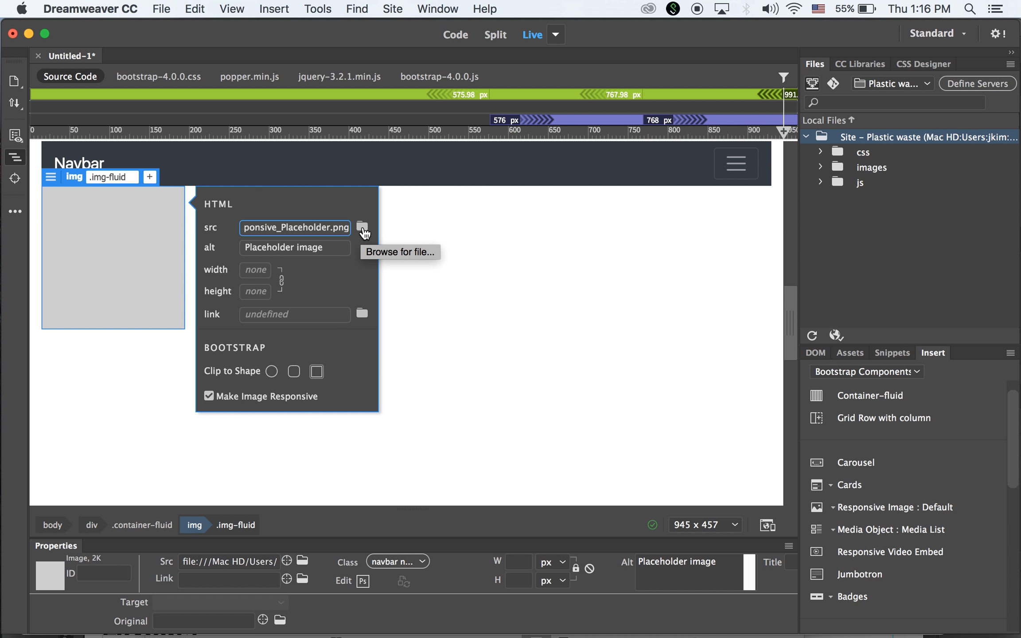
pyautogui.click(363, 229)
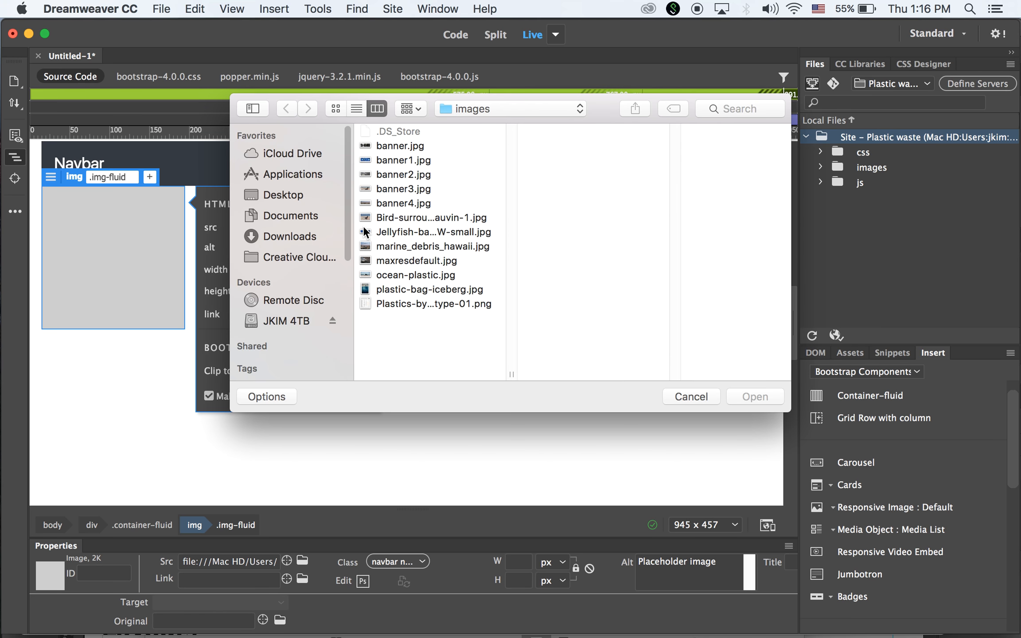
pyautogui.click(421, 145)
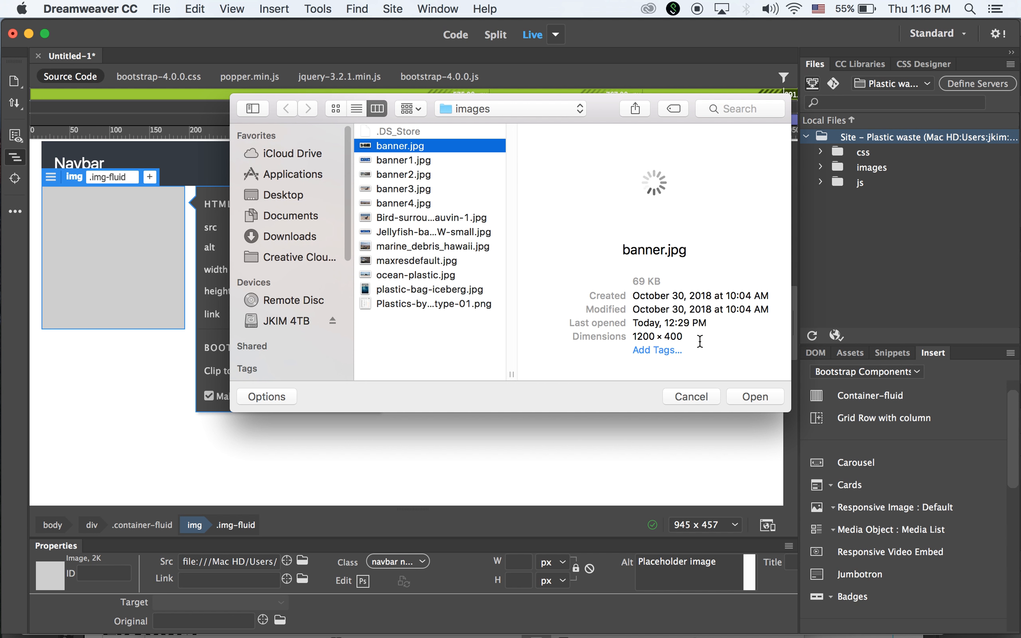
pyautogui.click(419, 163)
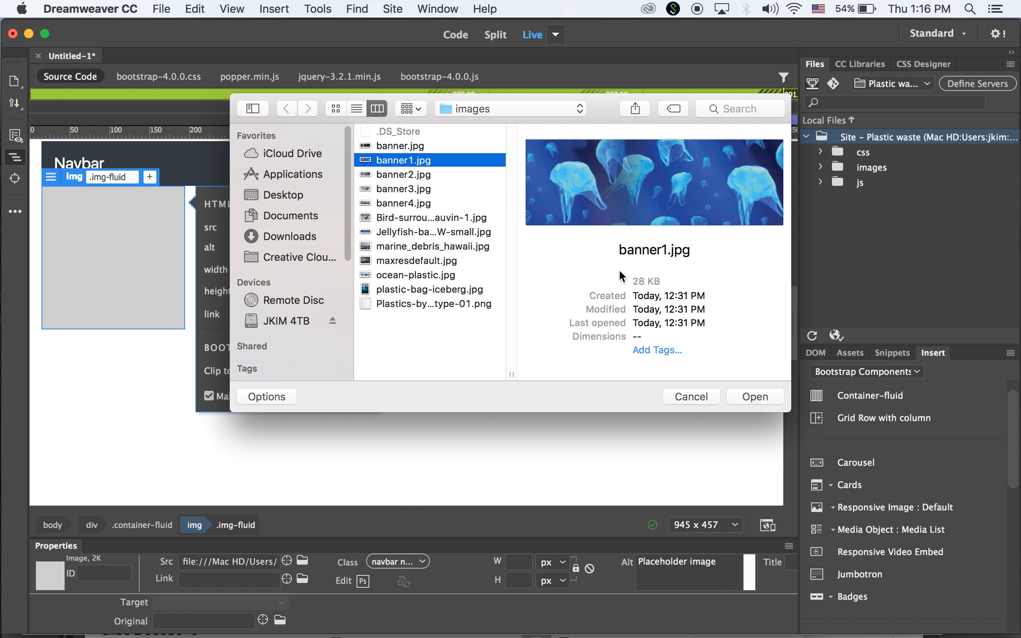
pyautogui.click(761, 393)
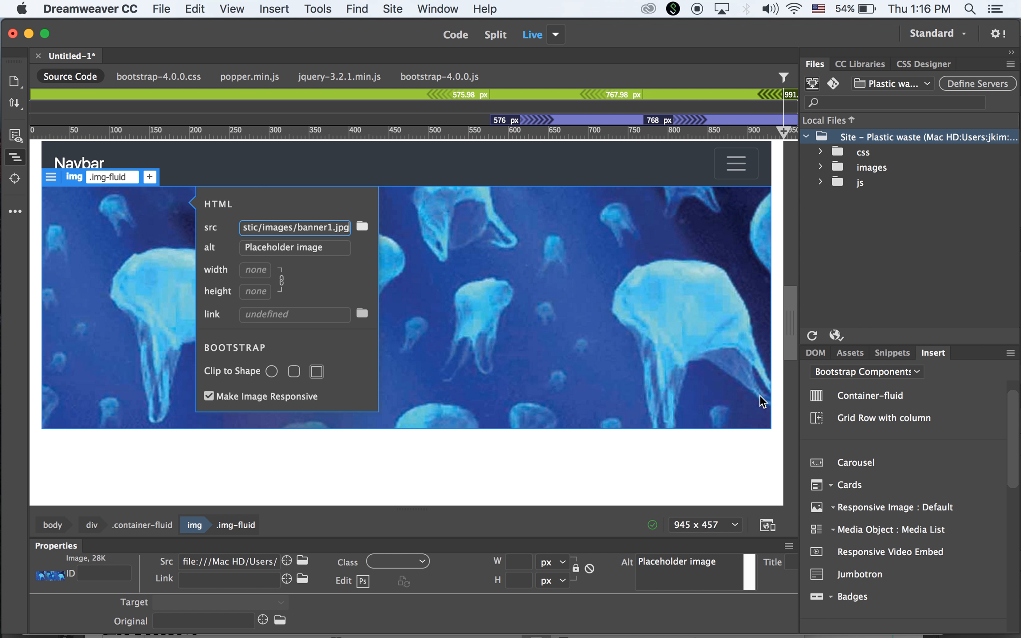
pyautogui.click(661, 455)
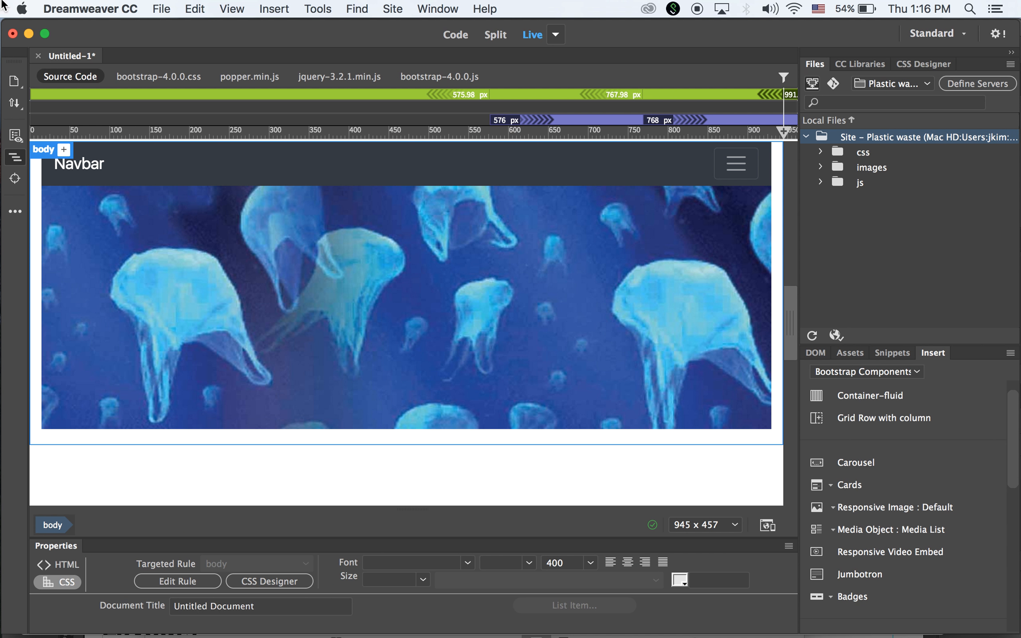
# Save the page as index.html in the Plastic folder and acknowledge the copied dependent files
pyautogui.click(161, 9)
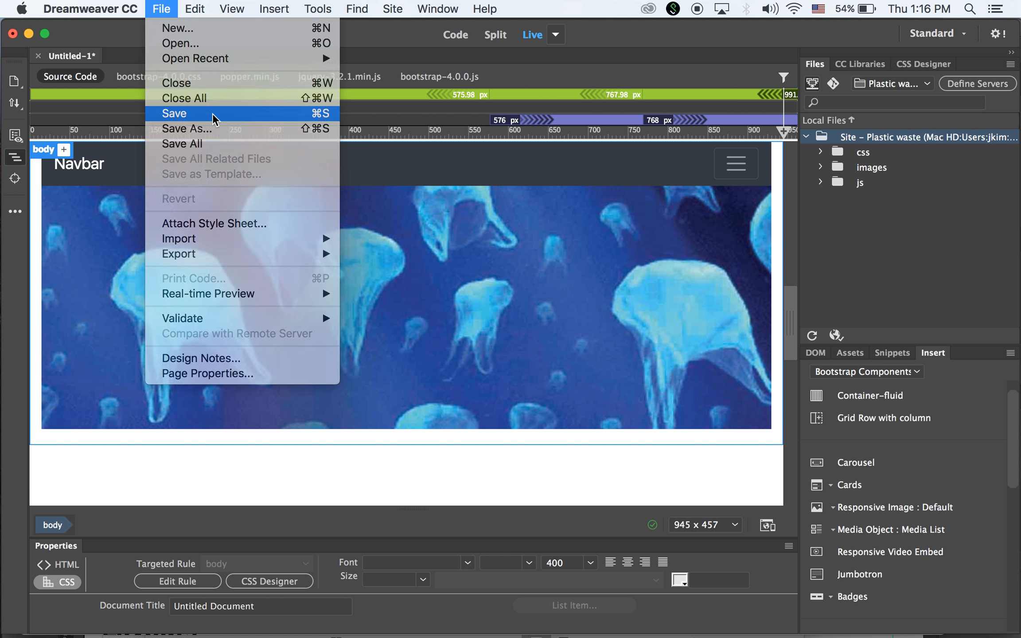
pyautogui.click(214, 119)
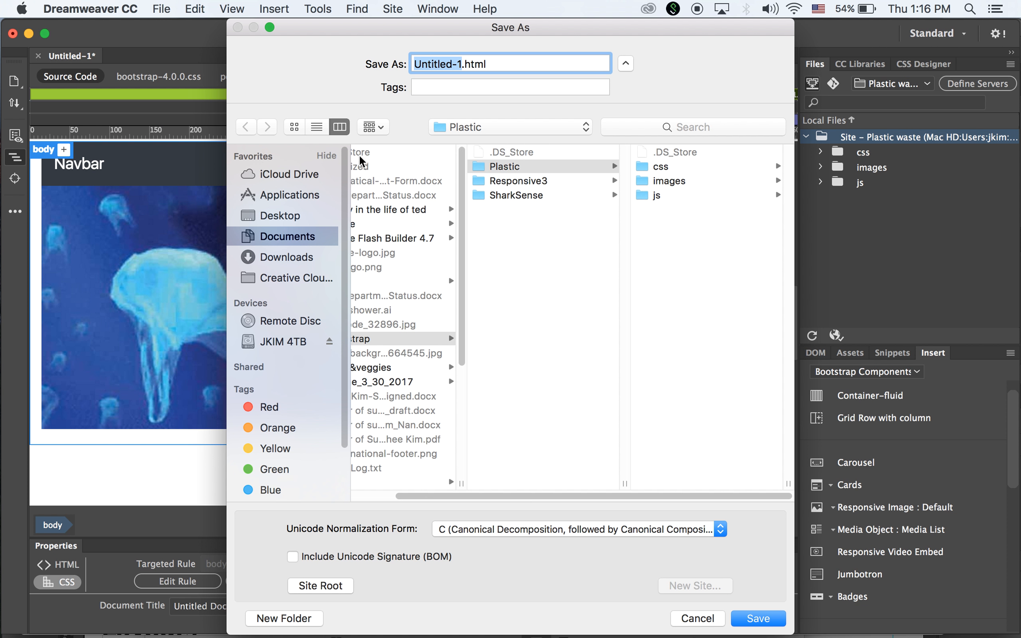
pyautogui.write('index')
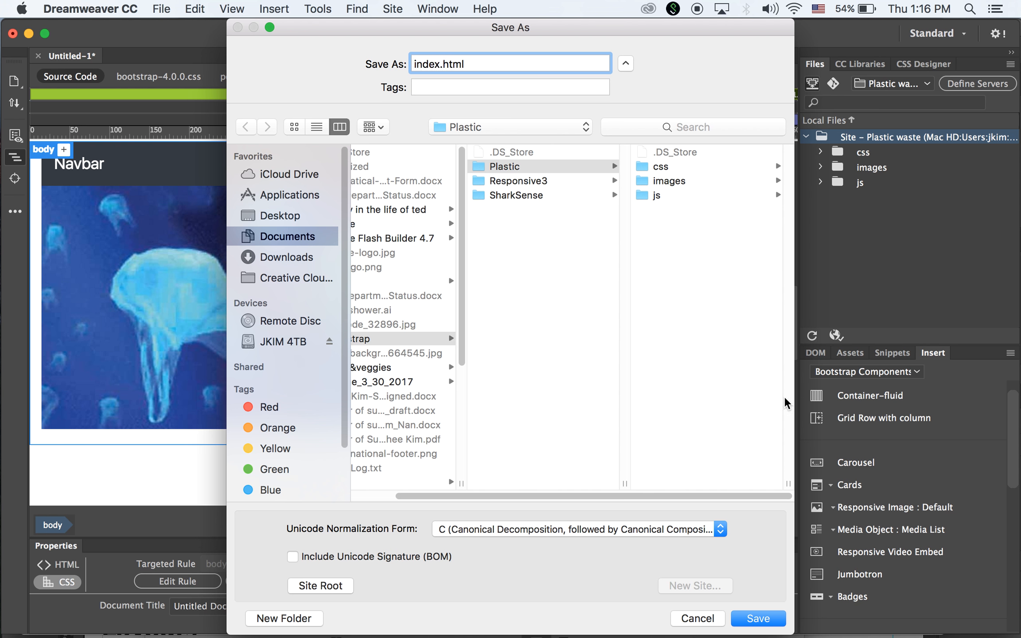
pyautogui.click(769, 618)
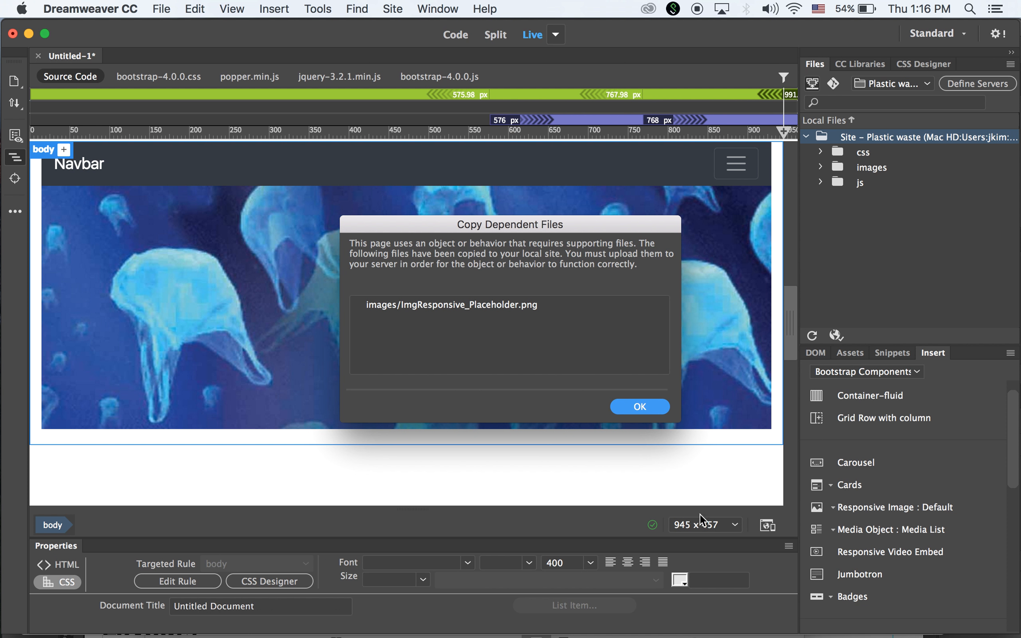
pyautogui.click(631, 401)
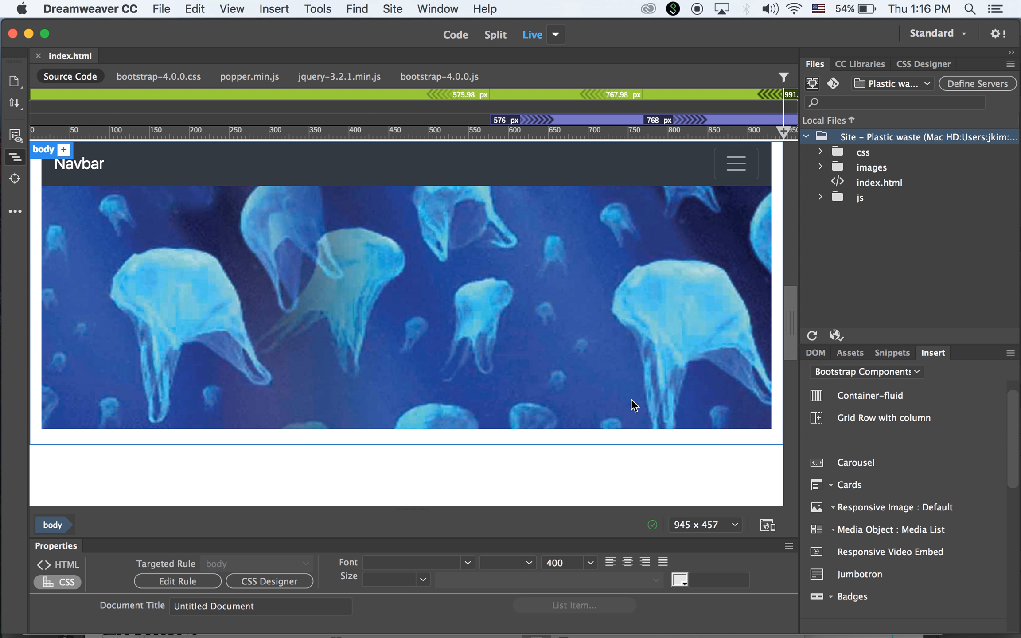
# Preview the page in Google Chrome, checking the layout at narrow and wide widths and the collapsed navbar menu, then return to Dreamweaver
pyautogui.click(768, 525)
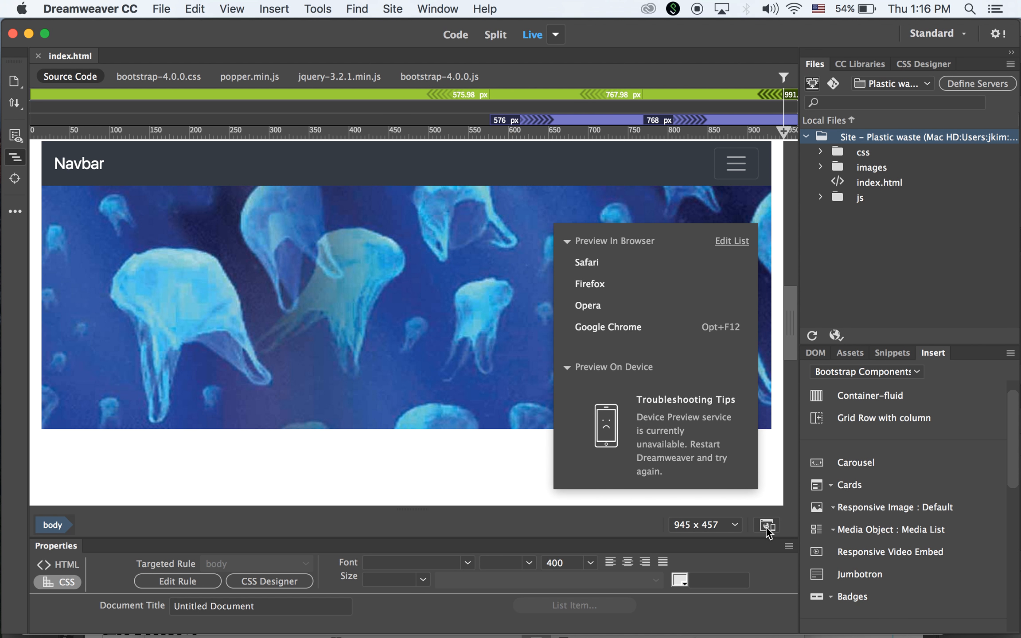
pyautogui.click(635, 330)
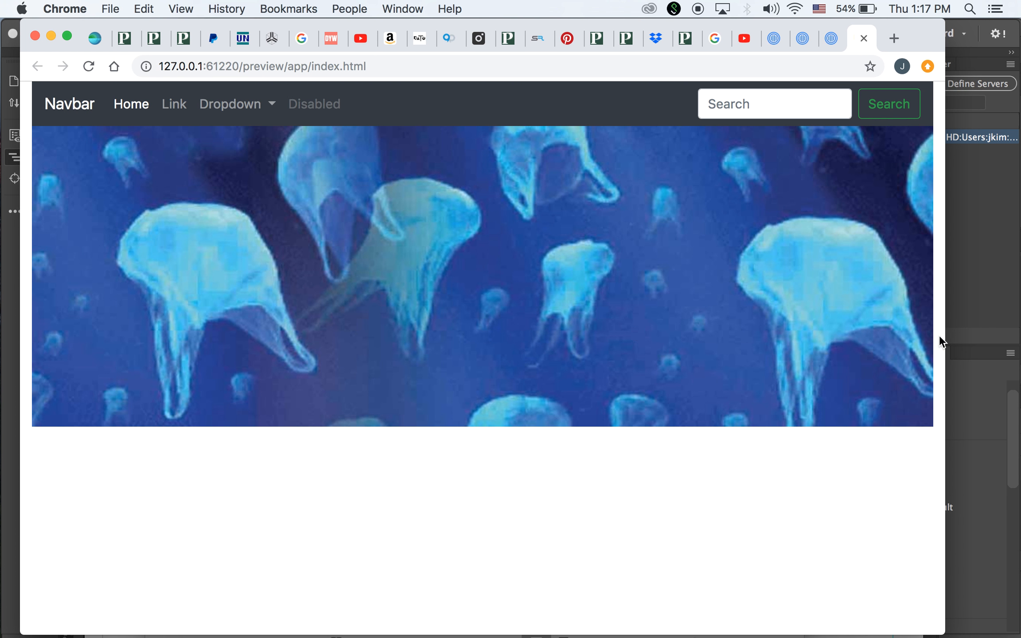
pyautogui.moveTo(945, 335); pyautogui.dragTo(348, 360)
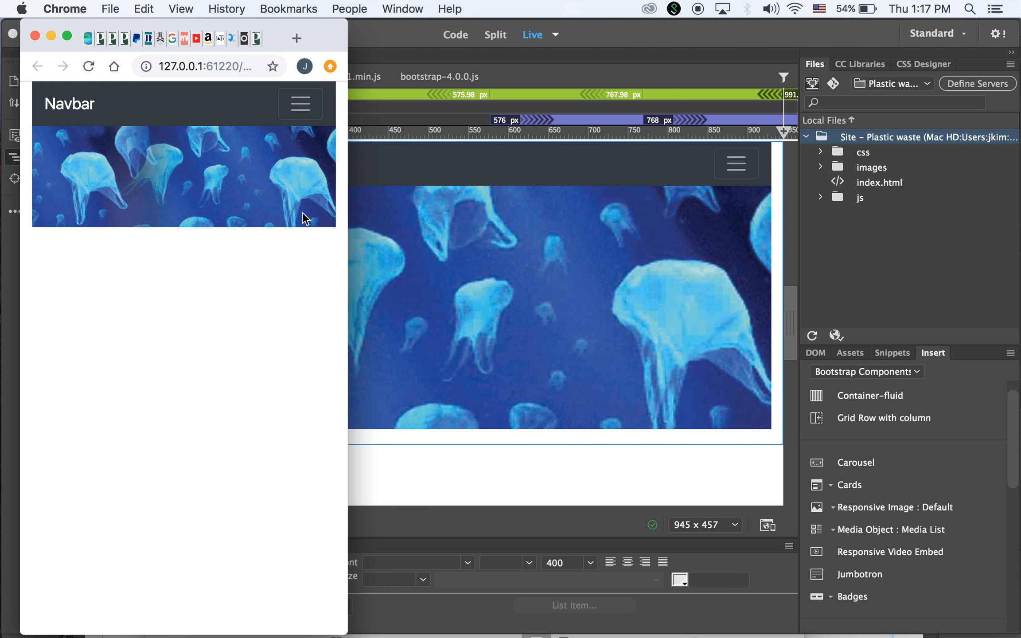
pyautogui.click(301, 107)
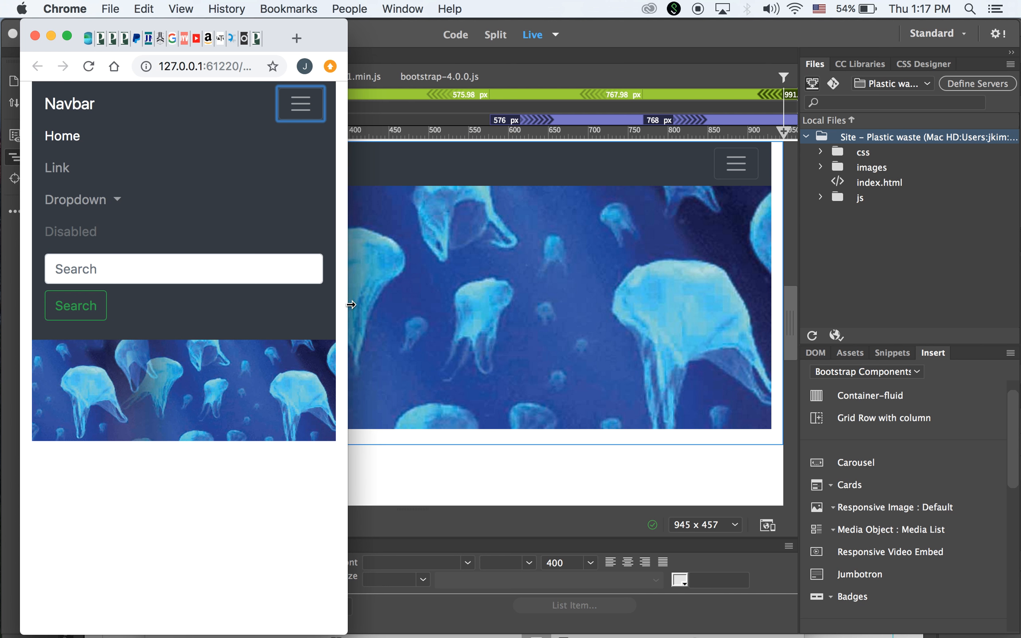
pyautogui.moveTo(352, 302); pyautogui.dragTo(861, 348)
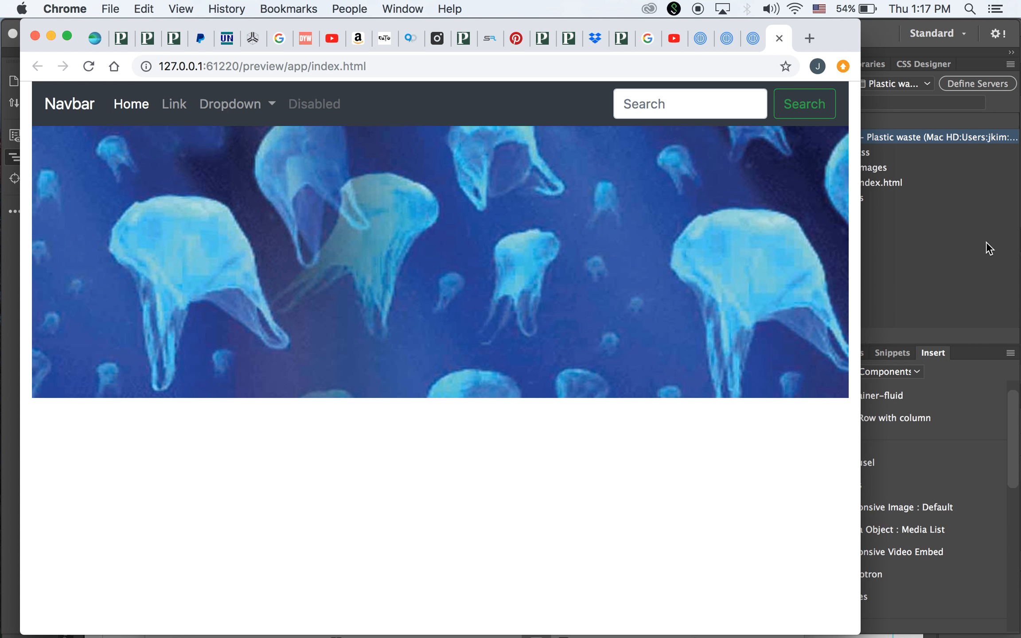
pyautogui.click(933, 279)
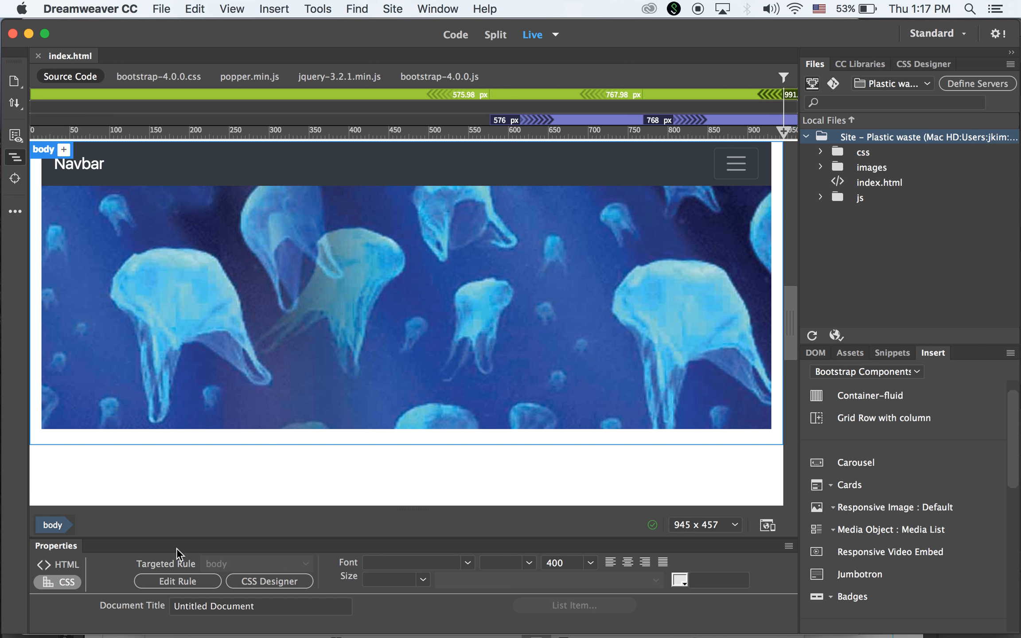
# Set the background colour of the body rule to light blue #A7F0F7
pyautogui.click(172, 583)
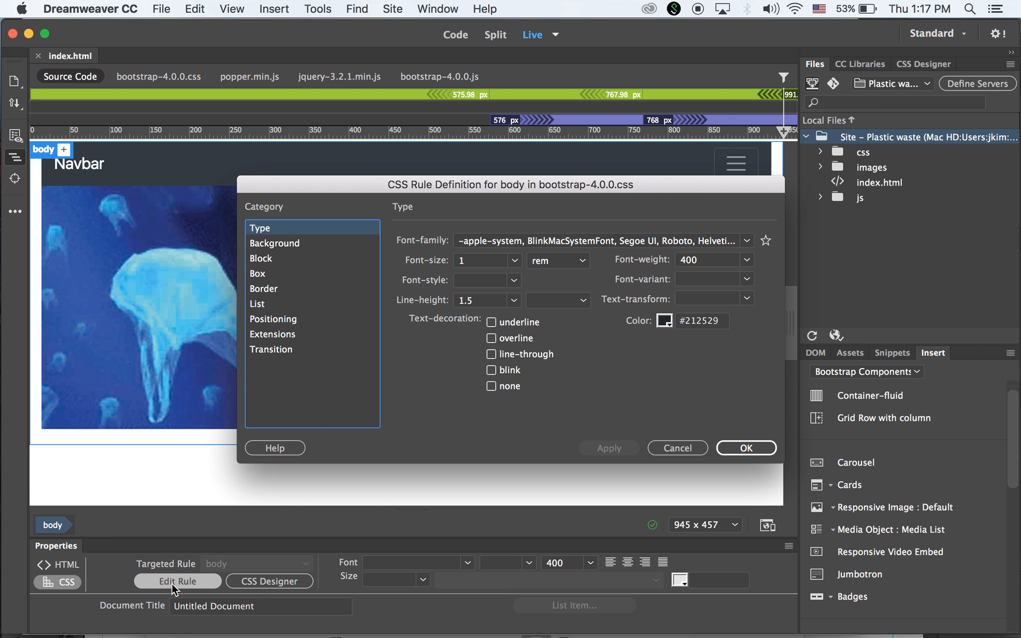
pyautogui.click(289, 245)
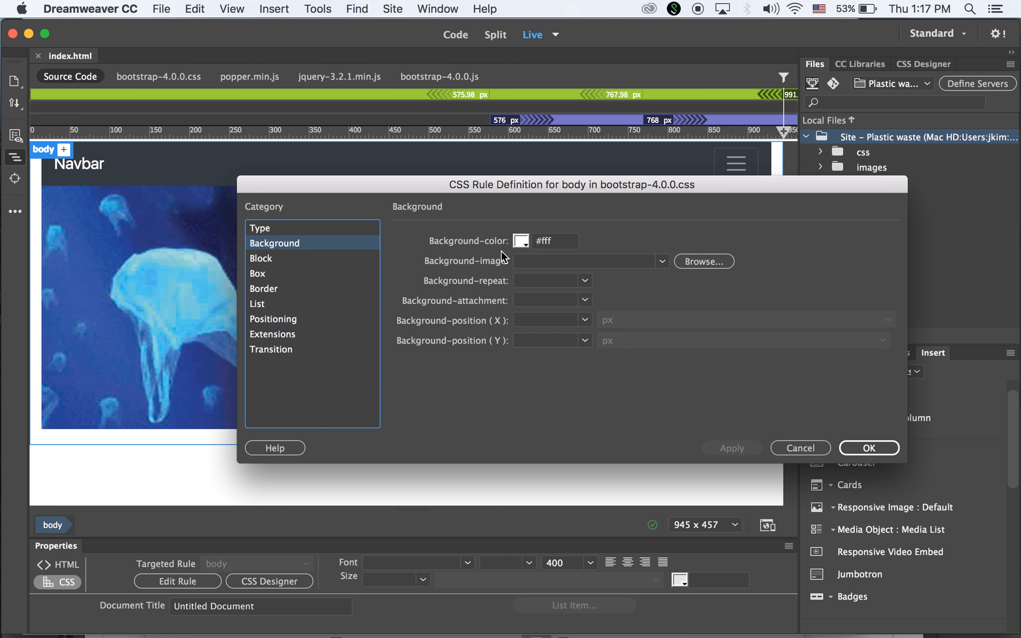
pyautogui.click(522, 241)
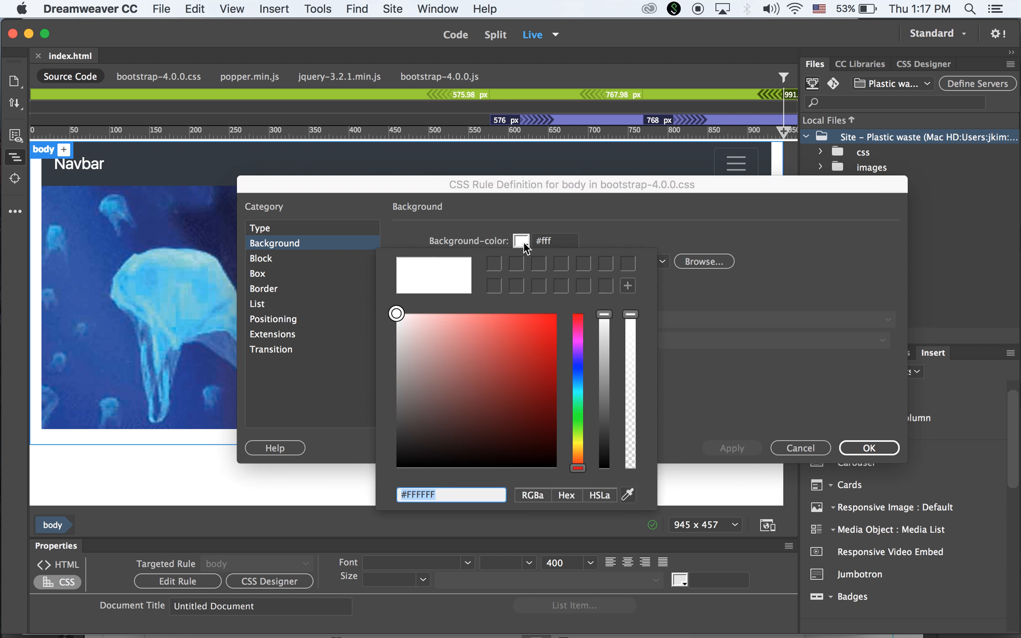
pyautogui.click(577, 388)
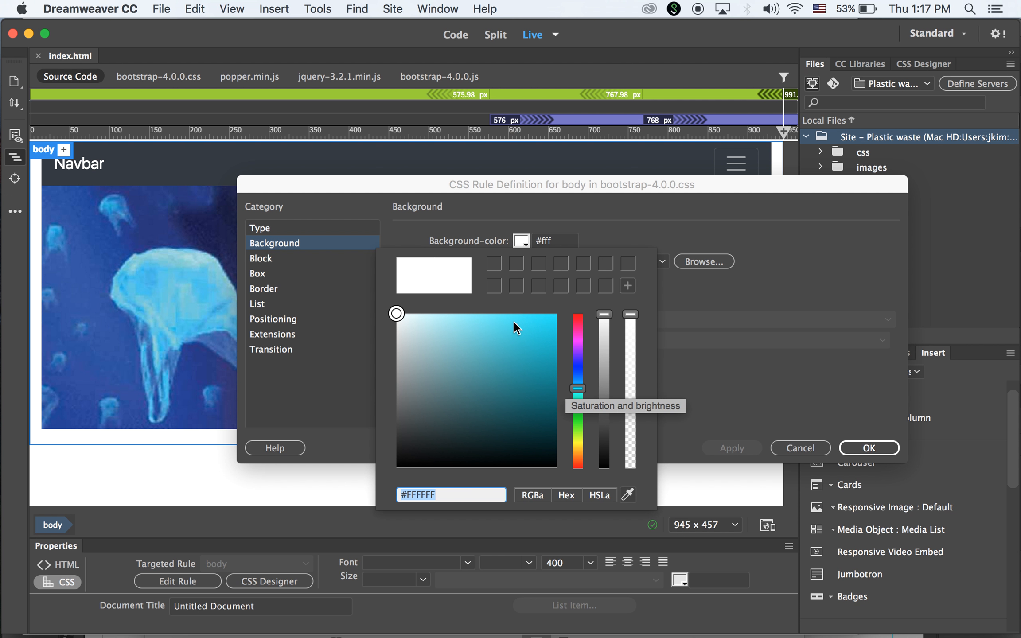
pyautogui.click(447, 317)
pyautogui.click(866, 450)
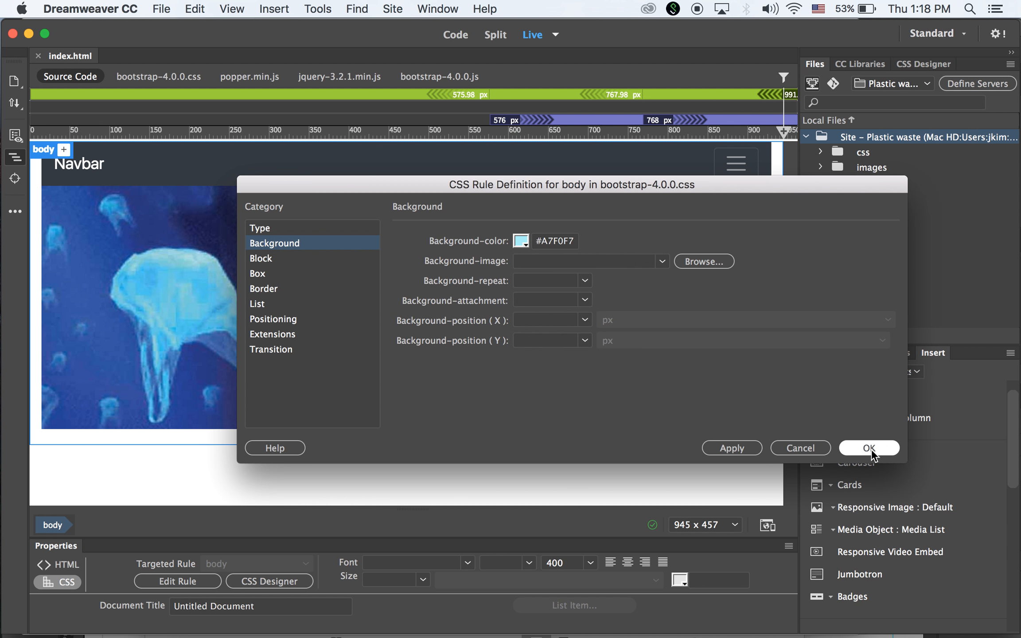
pyautogui.click(870, 447)
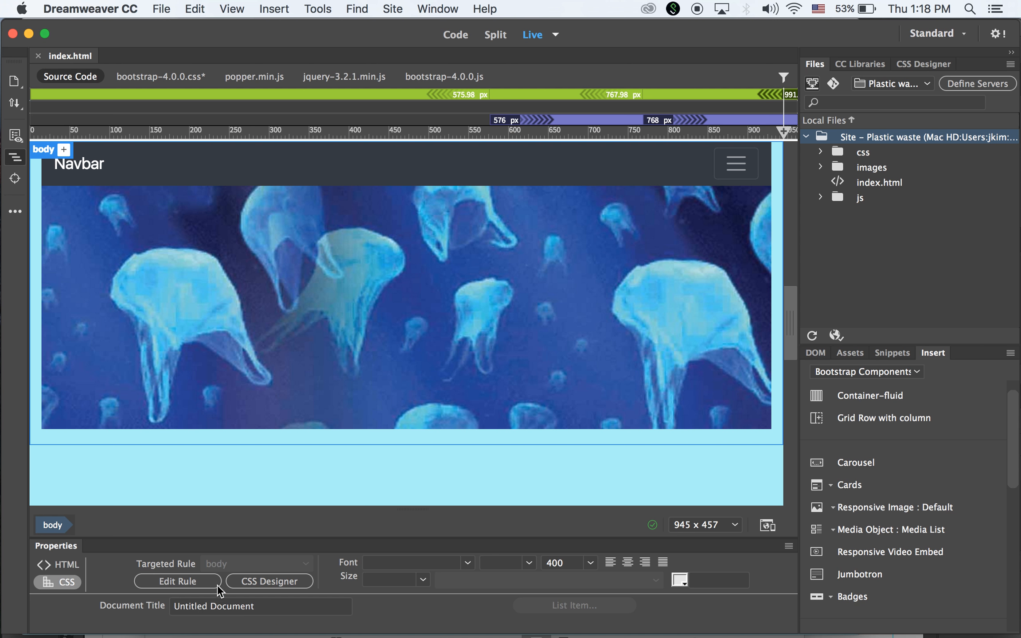
# Set the body rule's background image to the Bird-surrounded-by-plastic photo from the images folder, with background repeat set to repeat-y
pyautogui.click(191, 581)
pyautogui.click(293, 243)
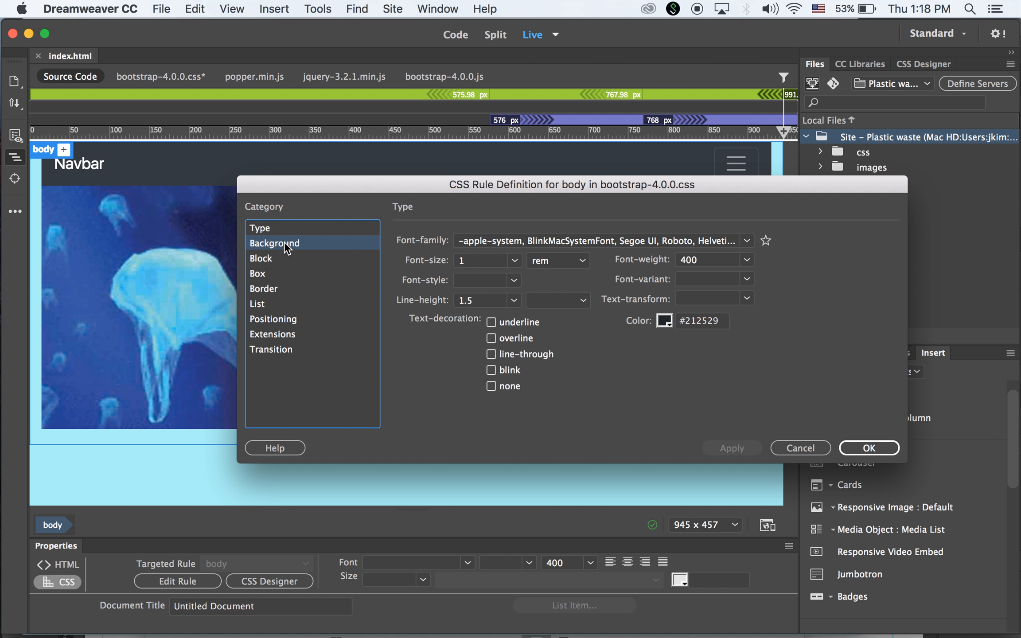
pyautogui.click(705, 261)
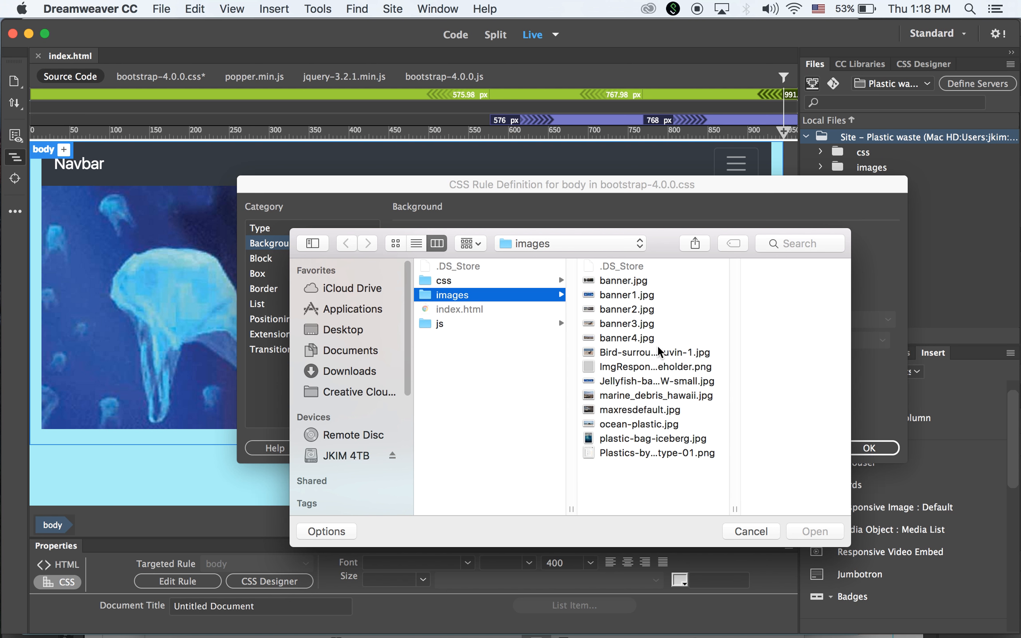
pyautogui.click(659, 351)
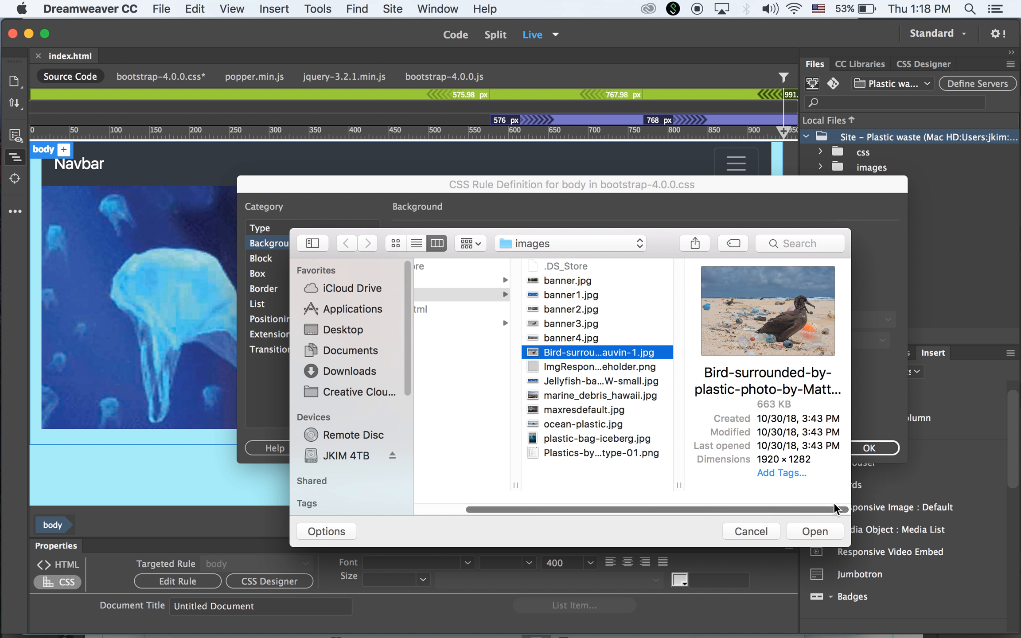
pyautogui.click(820, 532)
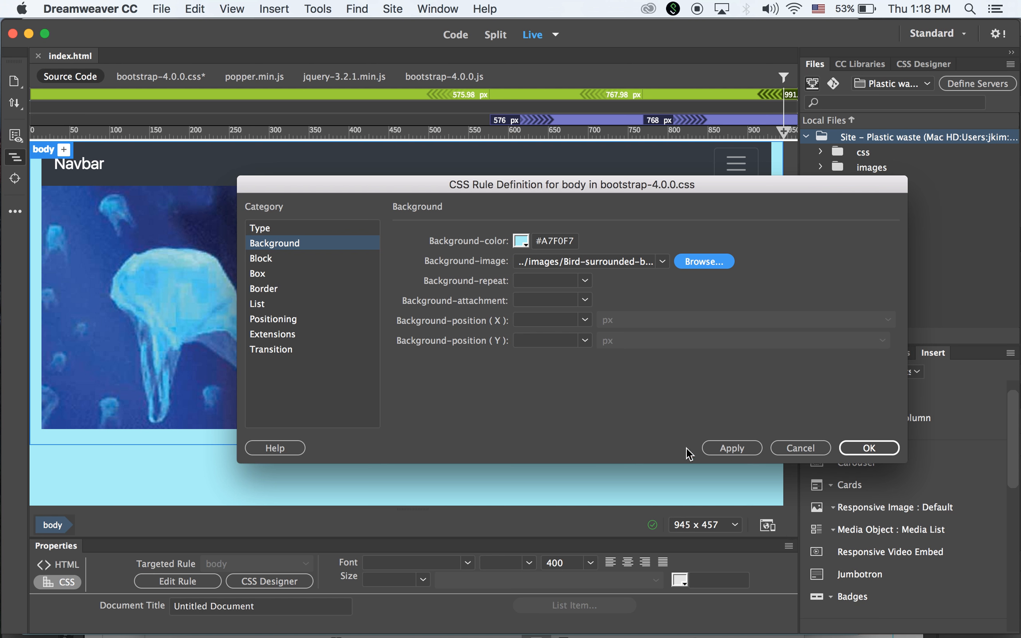
pyautogui.click(585, 280)
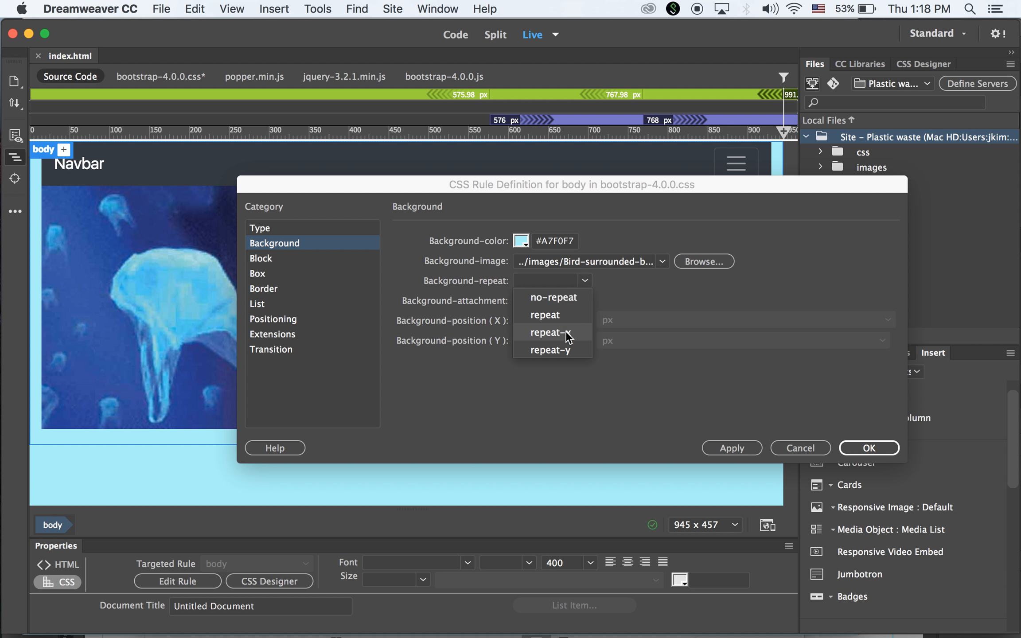
pyautogui.click(574, 353)
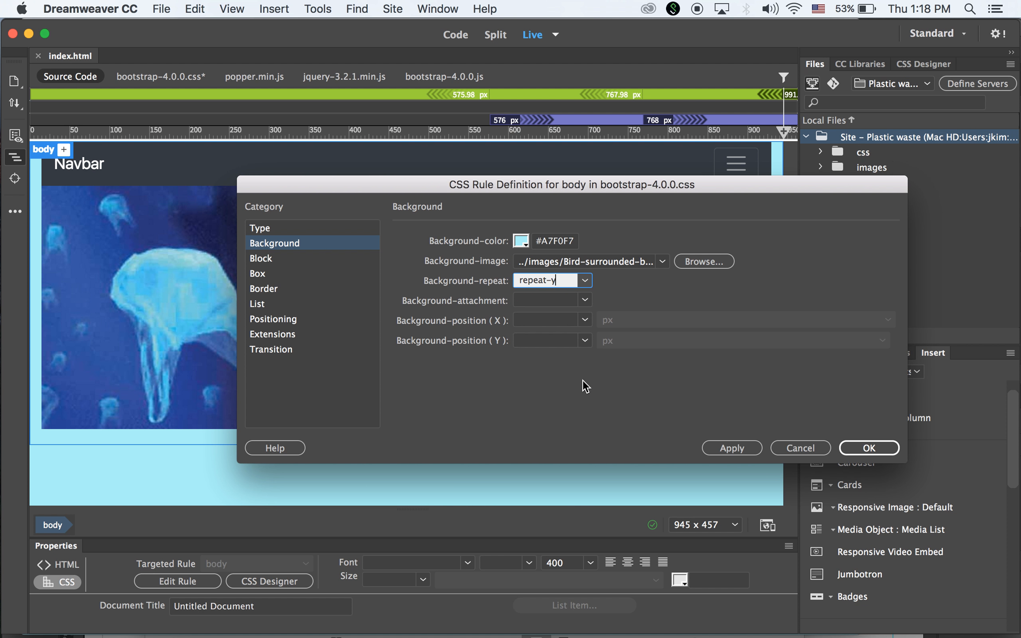
pyautogui.click(860, 452)
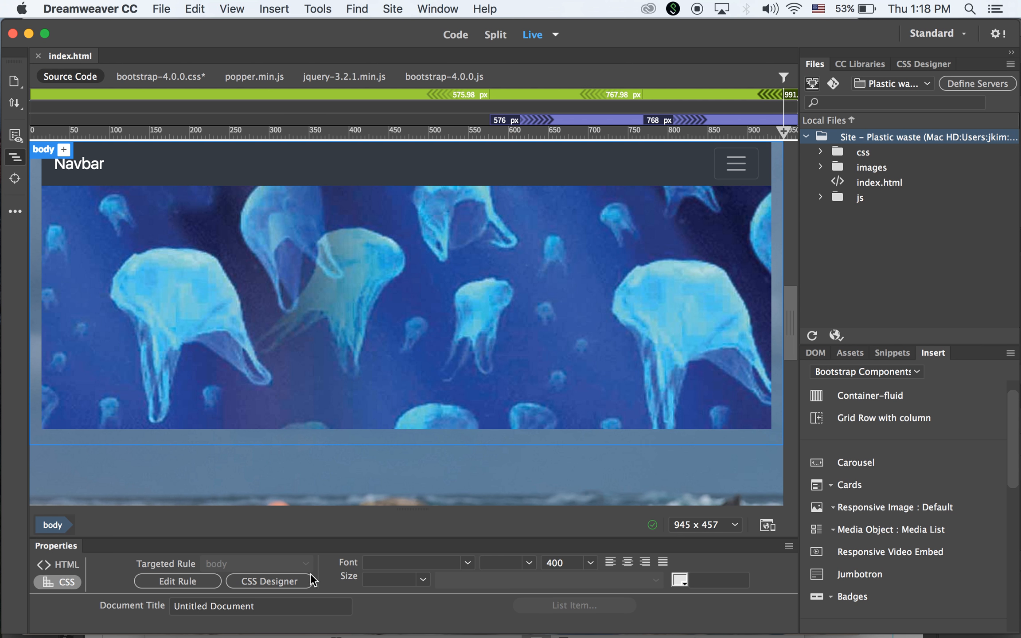
# Review the background settings in the body rule's CSS definition
pyautogui.click(189, 580)
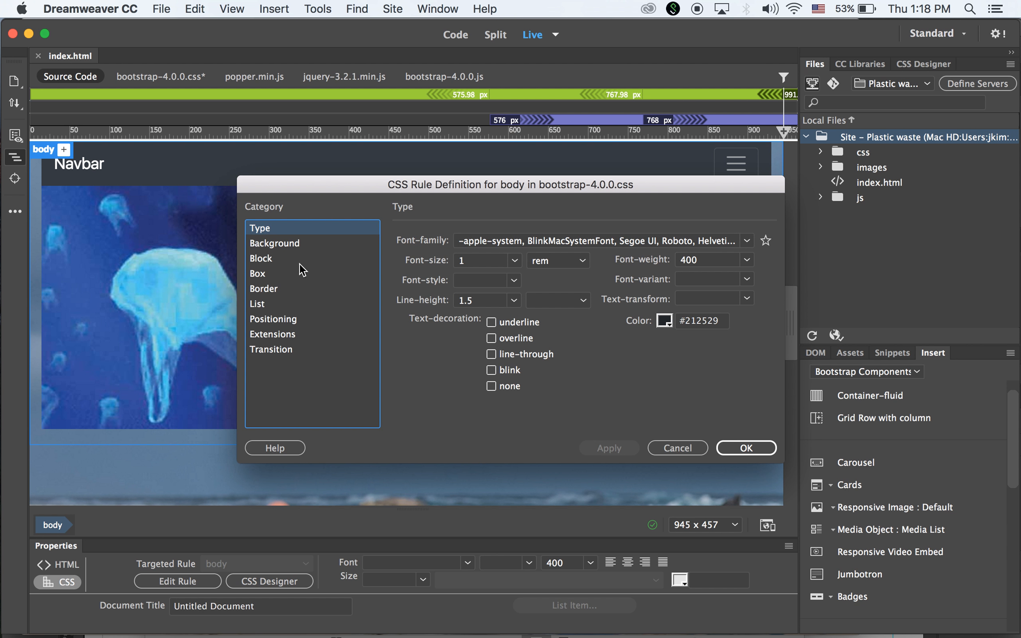
pyautogui.click(282, 244)
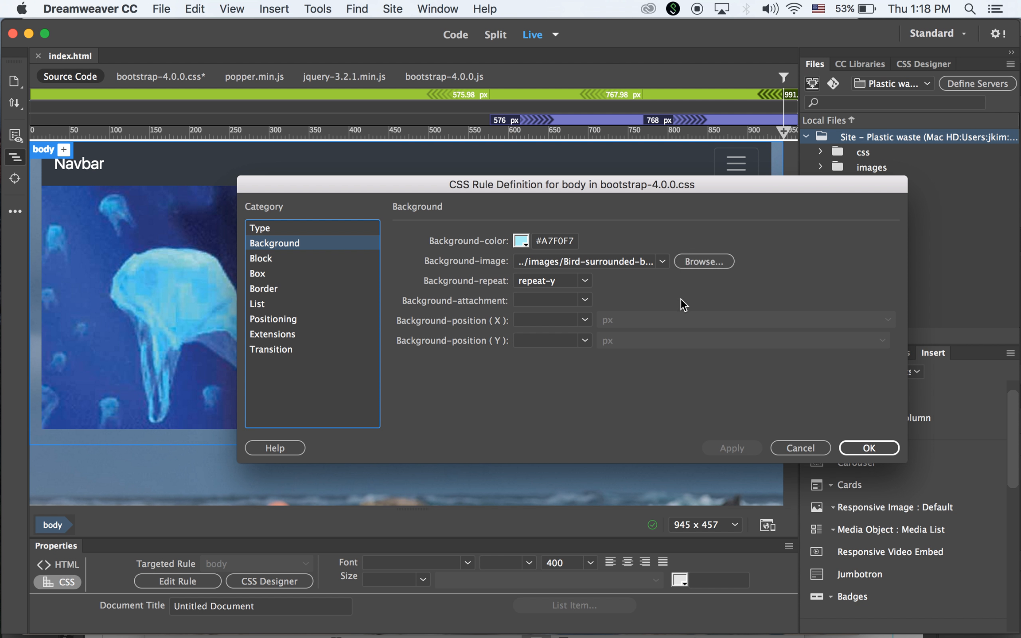
pyautogui.click(795, 449)
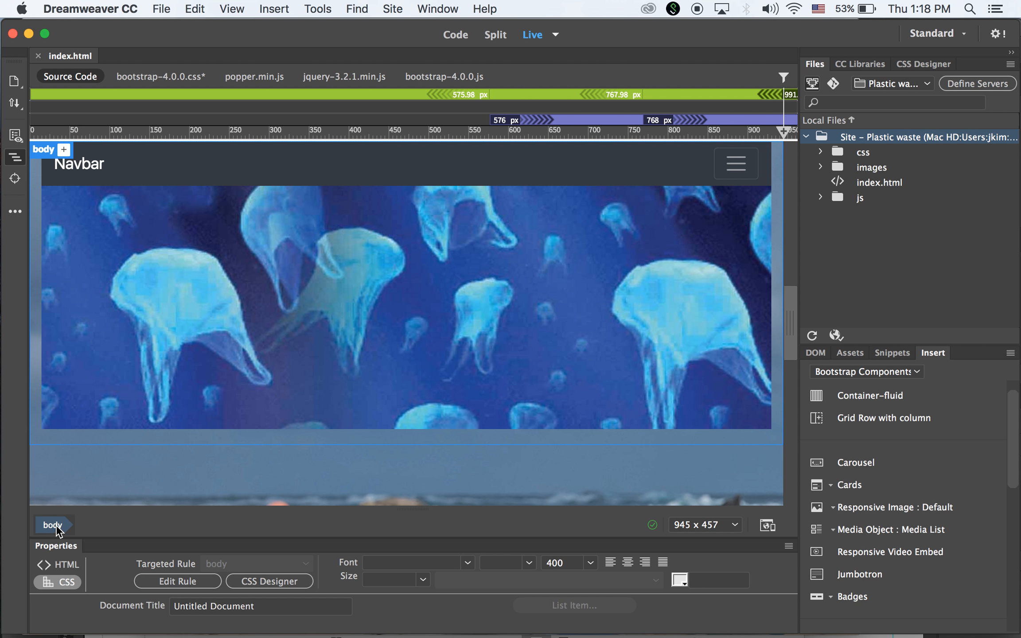
# Delete the empty second container-fluid div from the page body
pyautogui.click(817, 355)
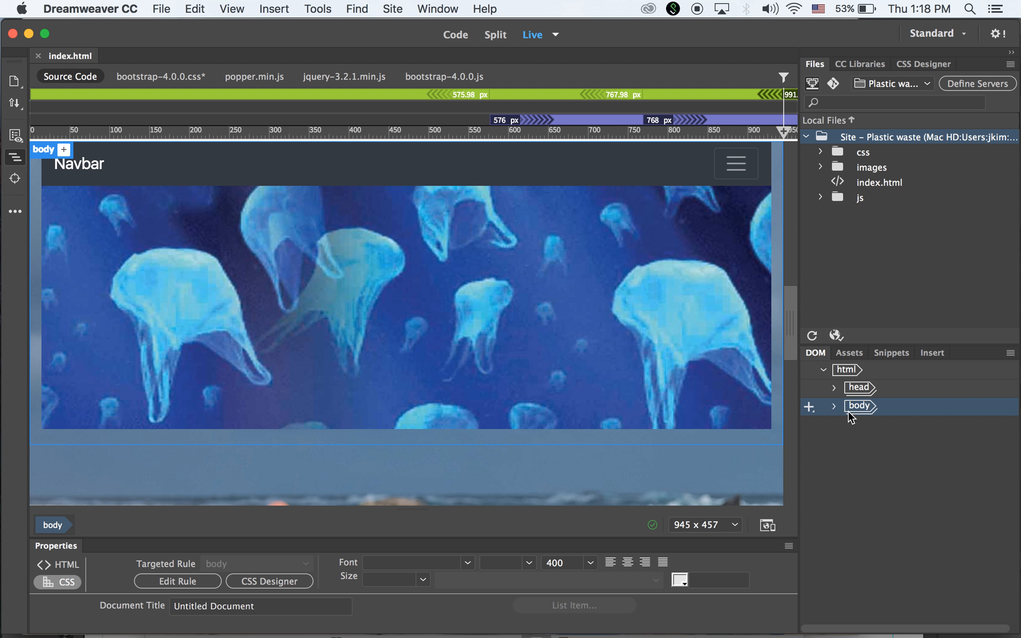
pyautogui.click(835, 407)
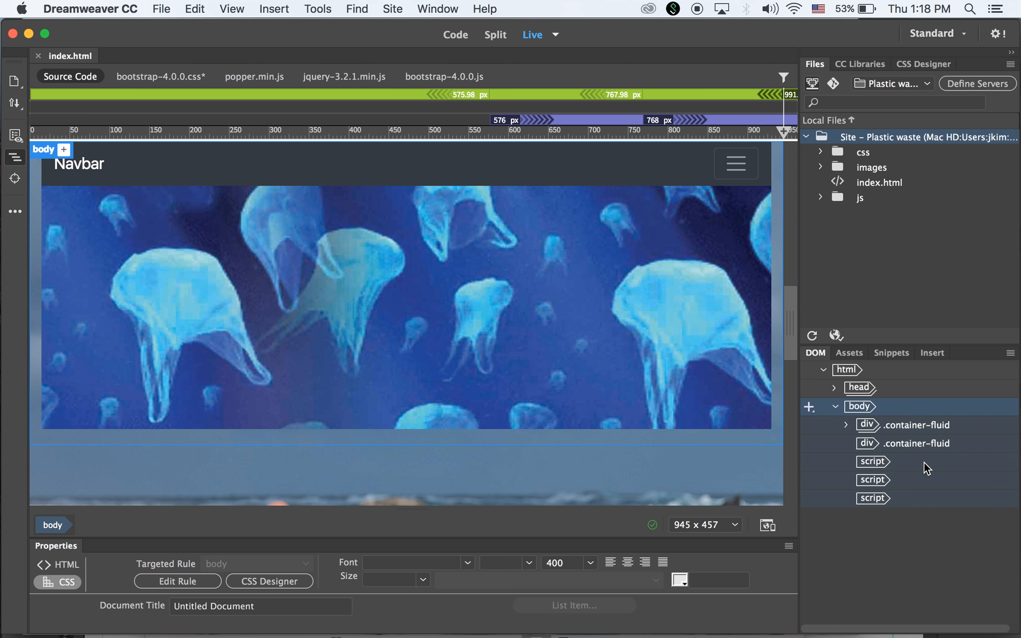
pyautogui.click(872, 426)
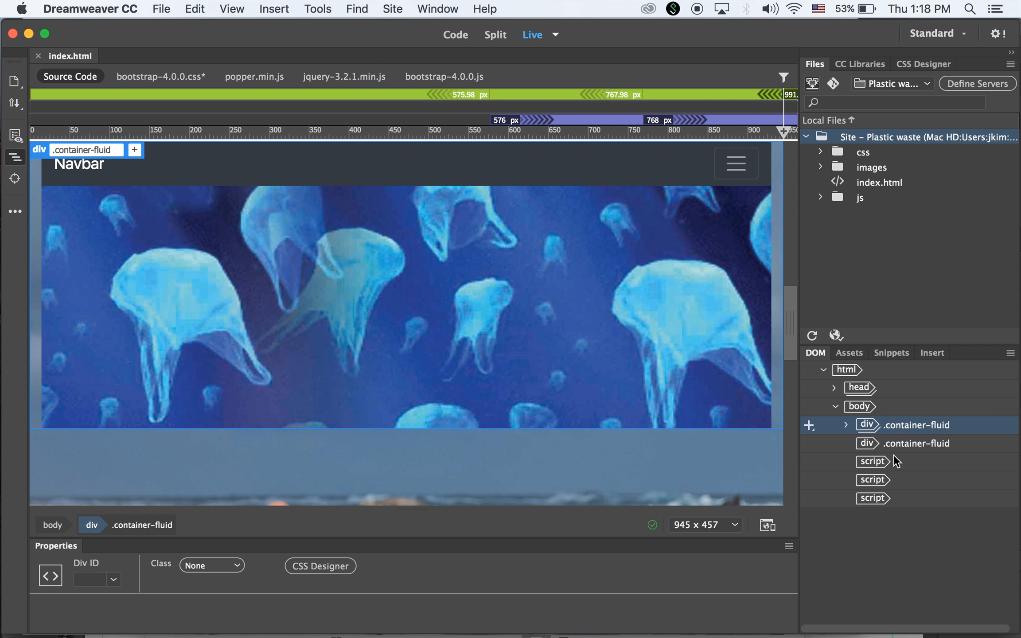
pyautogui.click(873, 445)
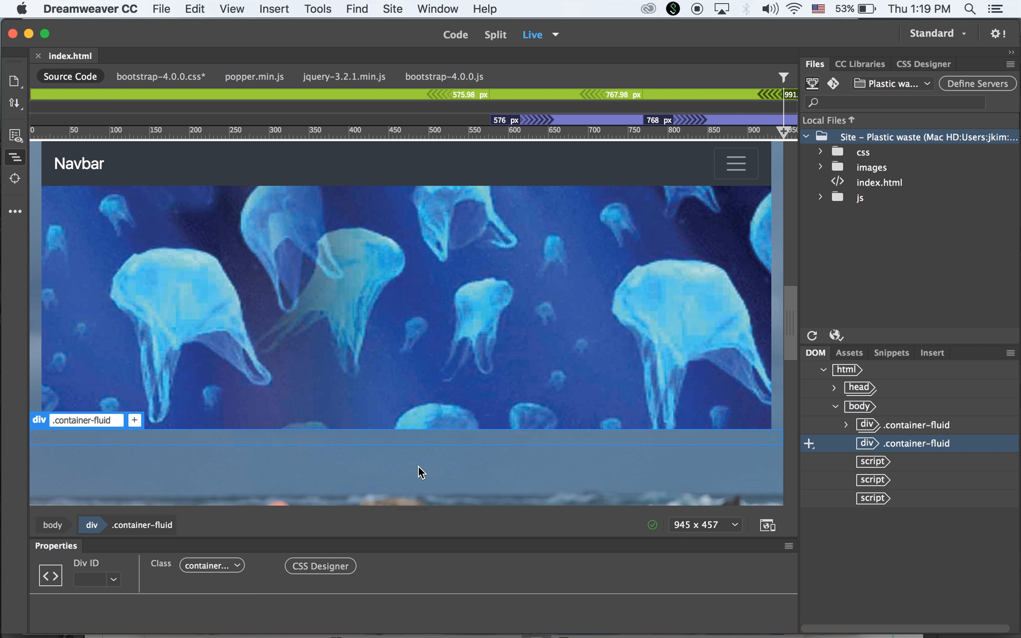
pyautogui.press('Delete')
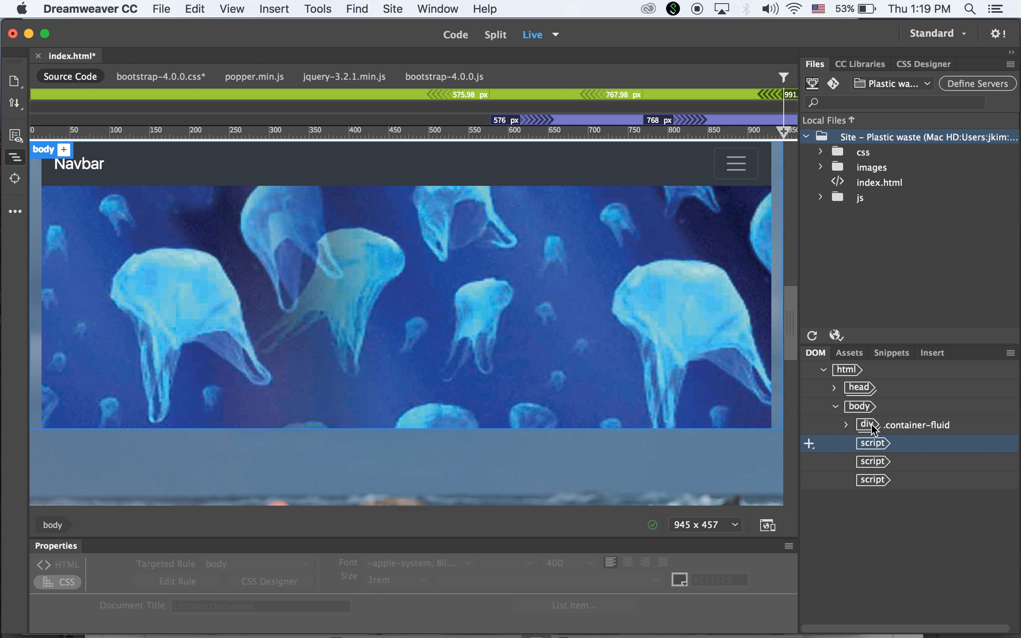
# Insert a new container-fluid after the container-fluid div that holds the navbar and banner
pyautogui.click(873, 427)
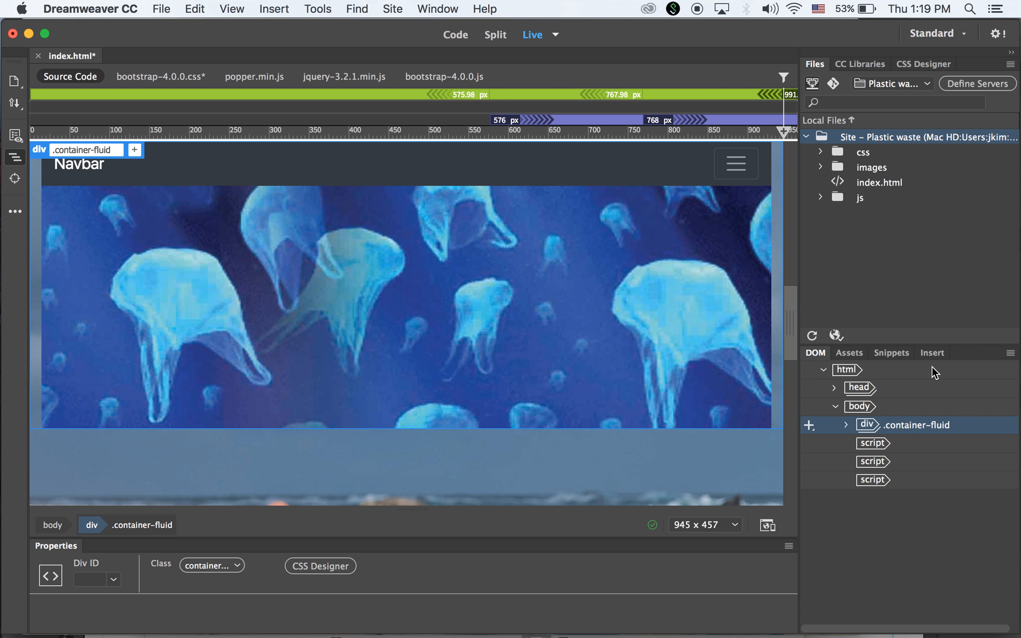
pyautogui.click(932, 353)
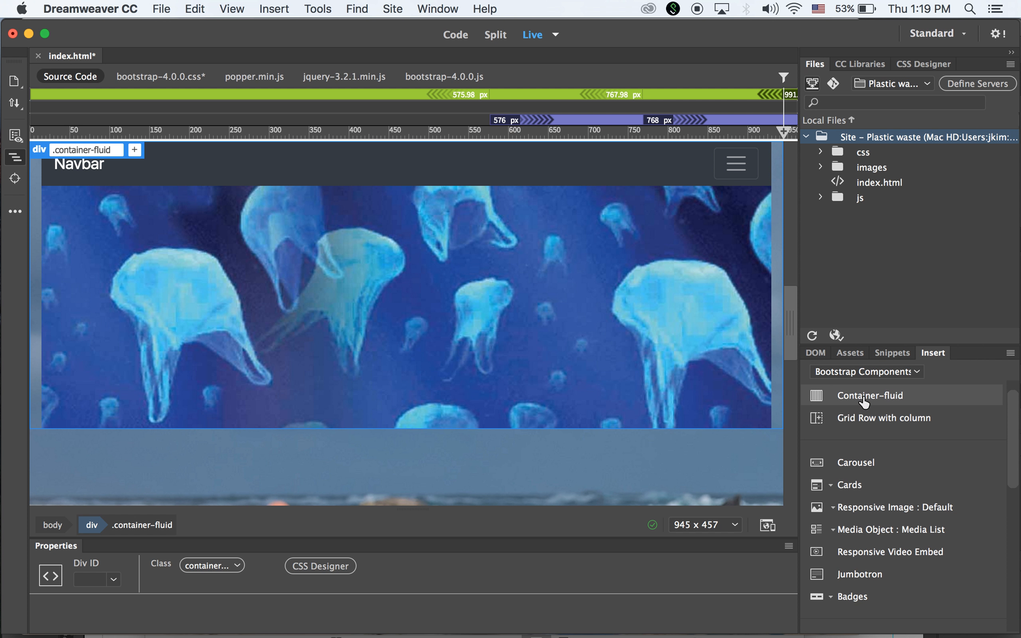
pyautogui.click(864, 399)
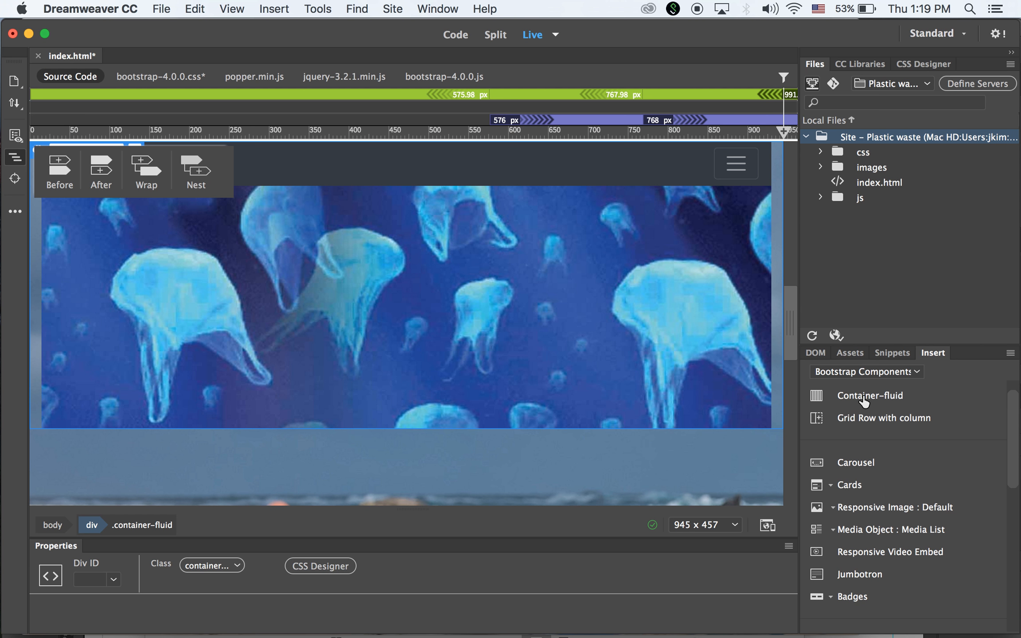
pyautogui.click(105, 172)
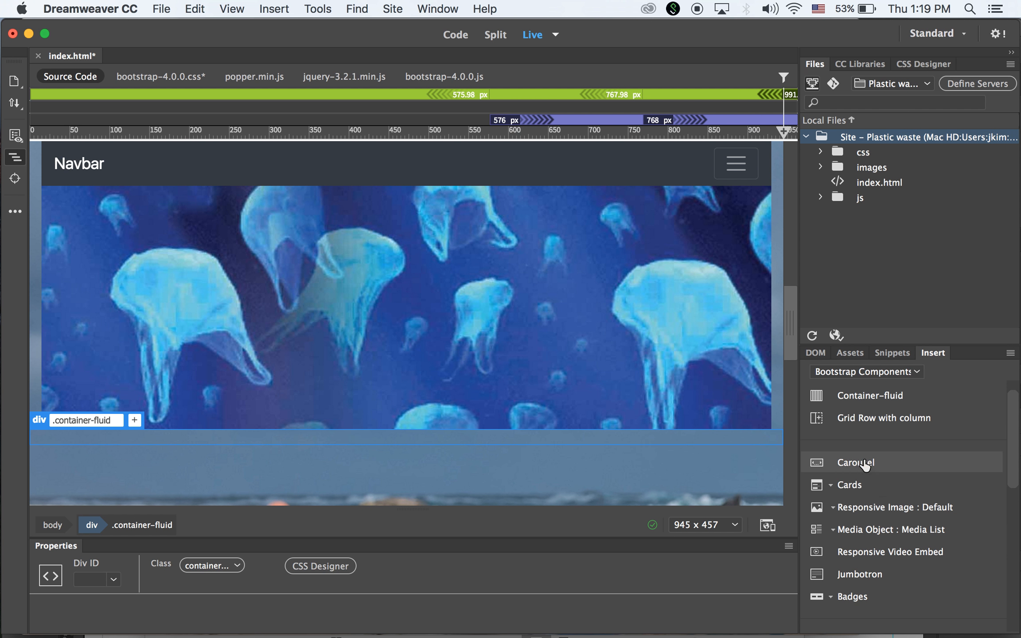
# Nest a grid row with 2 columns inside the empty container-fluid below the banner
pyautogui.click(857, 425)
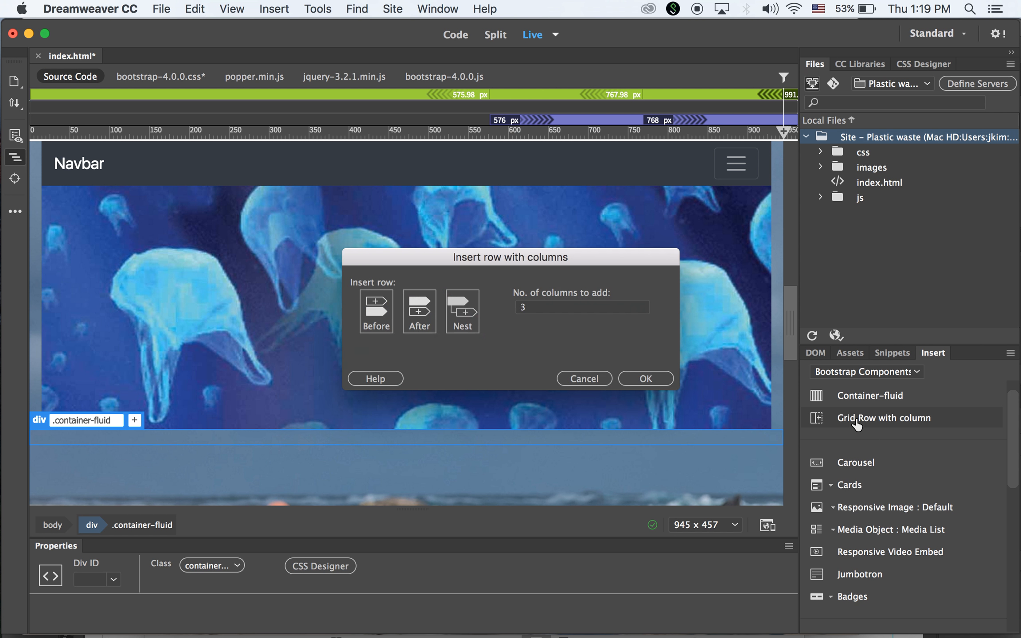
pyautogui.click(548, 308)
pyautogui.write('2')
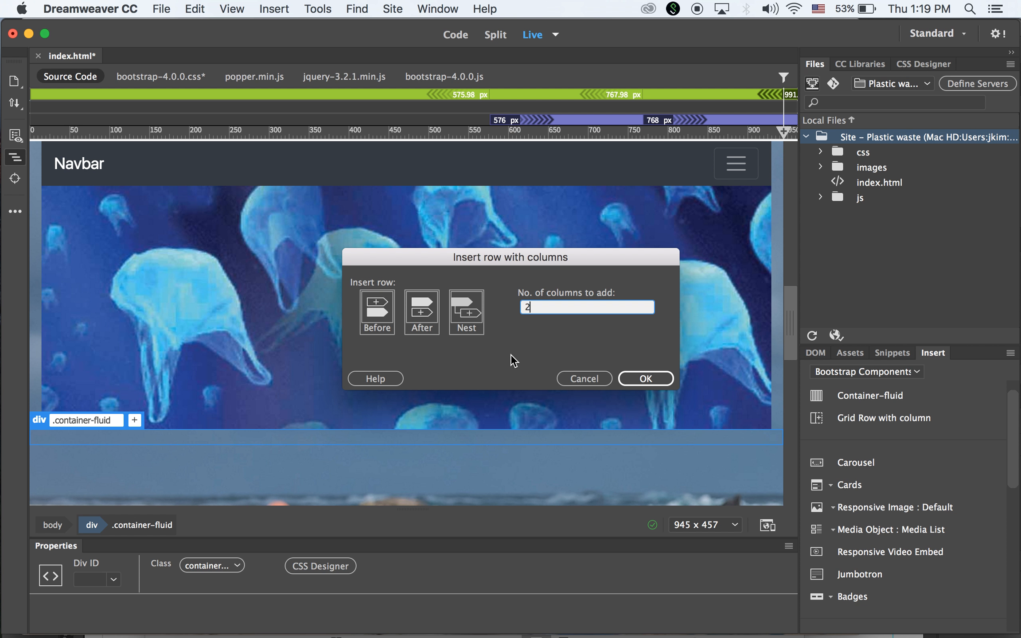
pyautogui.click(463, 308)
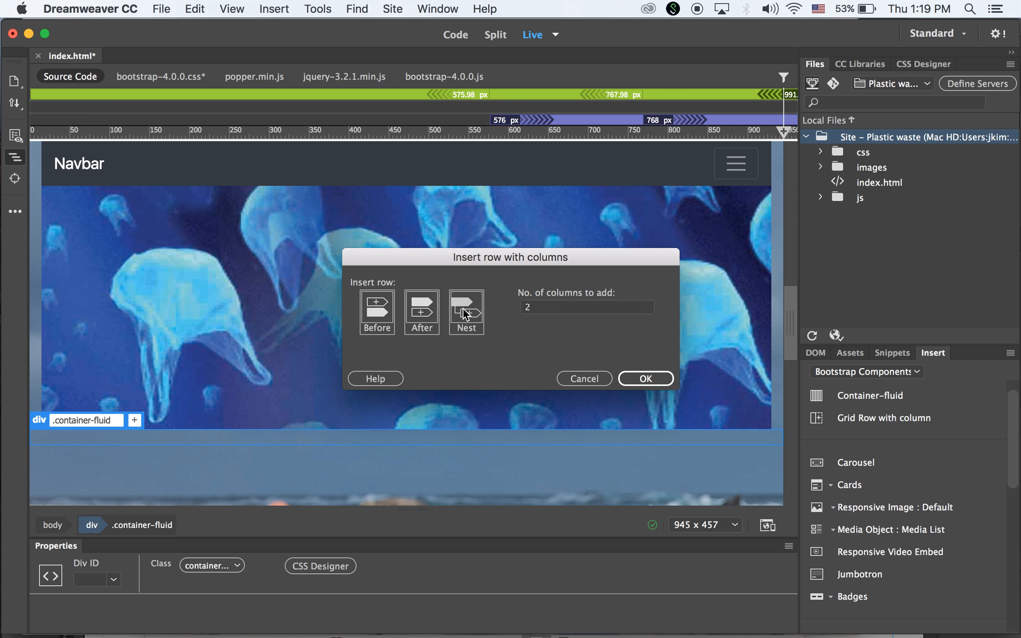
pyautogui.click(651, 379)
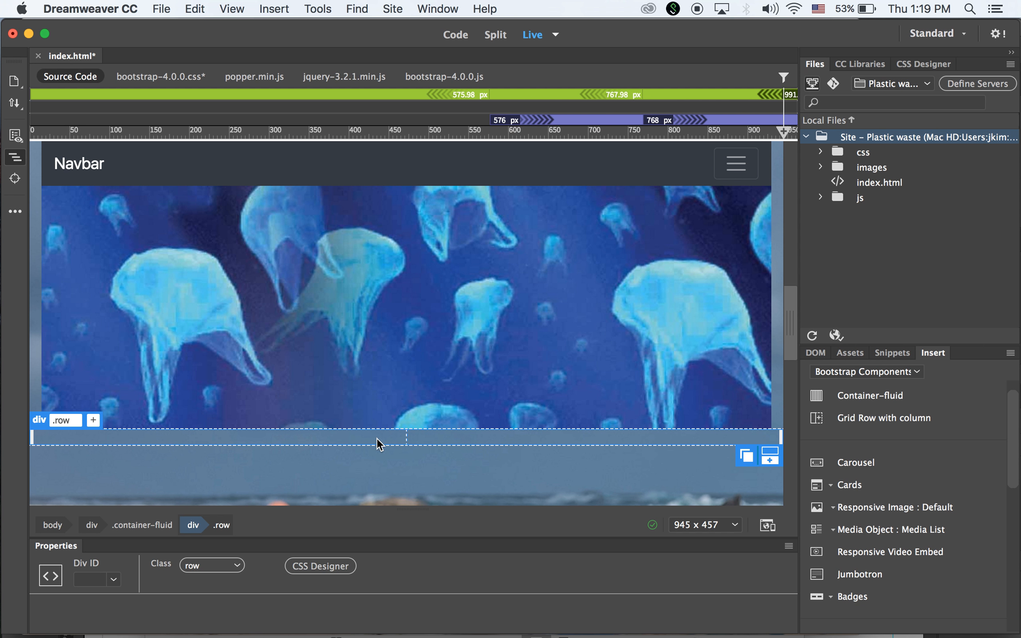
# Nest a basic Bootstrap Card inside the first col-md-6 column of the row below the banner
pyautogui.click(323, 436)
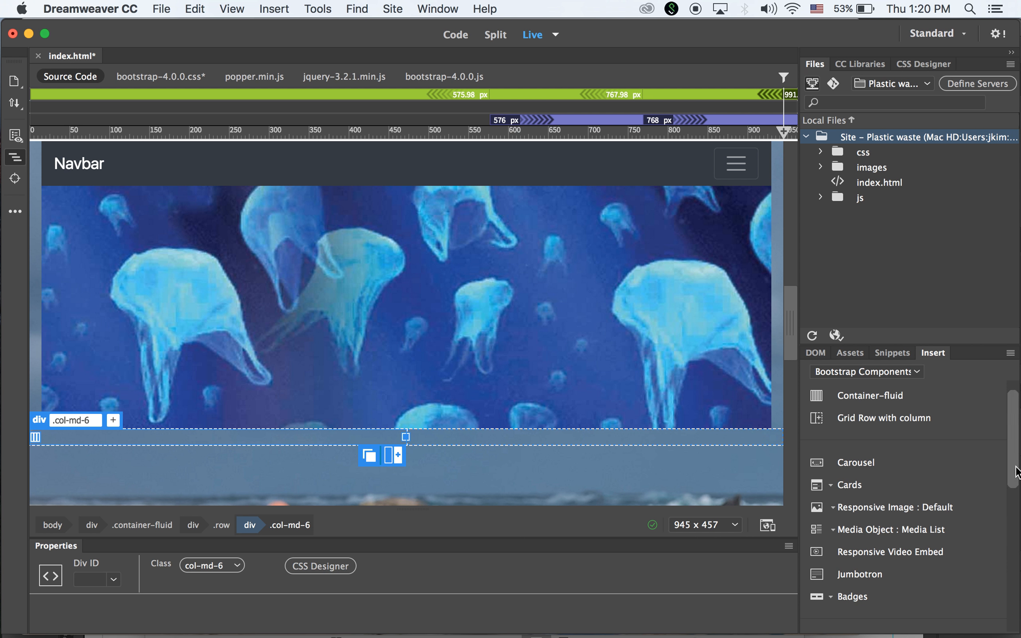
pyautogui.moveTo(1015, 470); pyautogui.dragTo(1018, 542)
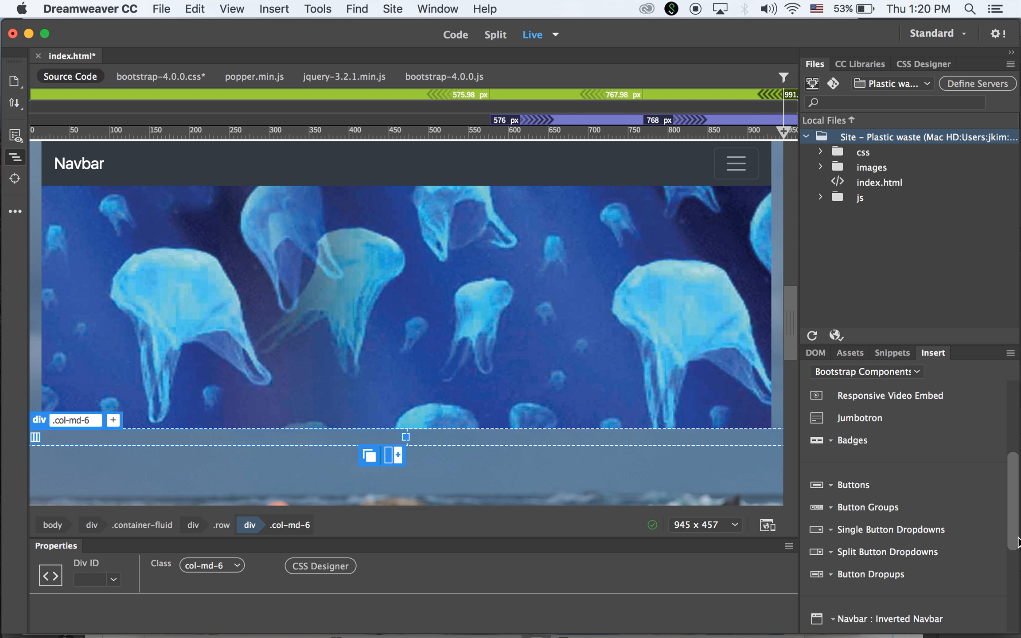
pyautogui.moveTo(1017, 541); pyautogui.dragTo(1018, 546)
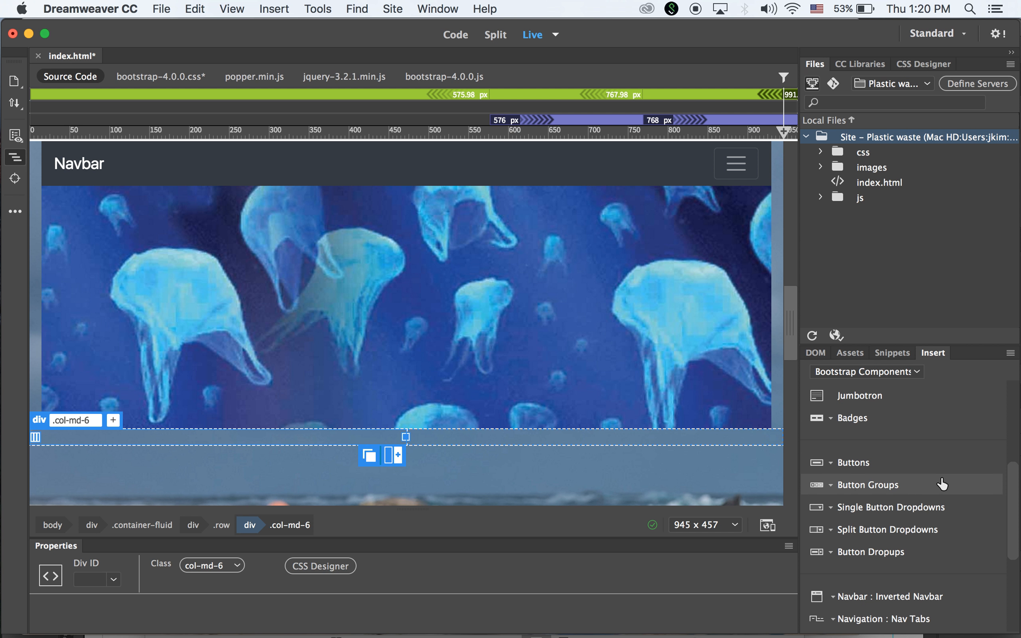
pyautogui.moveTo(1015, 530); pyautogui.dragTo(1005, 489)
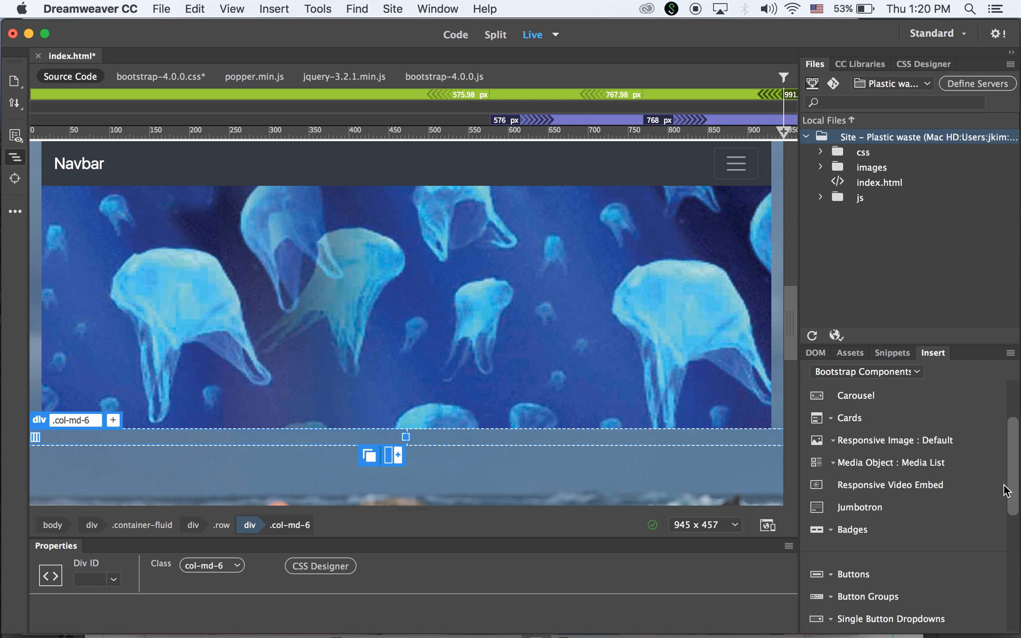
pyautogui.click(844, 419)
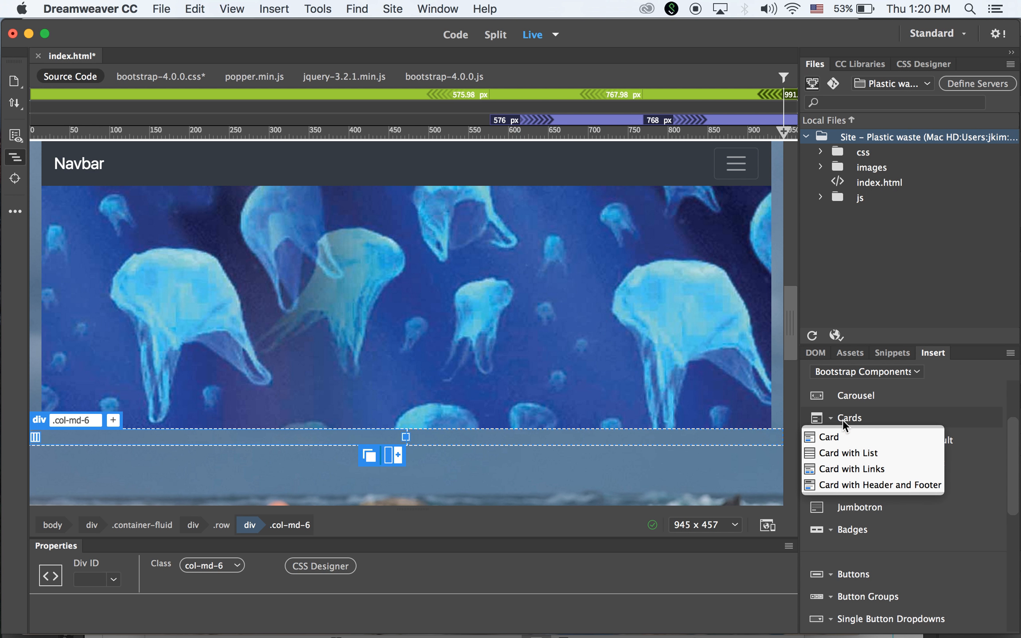
pyautogui.click(828, 438)
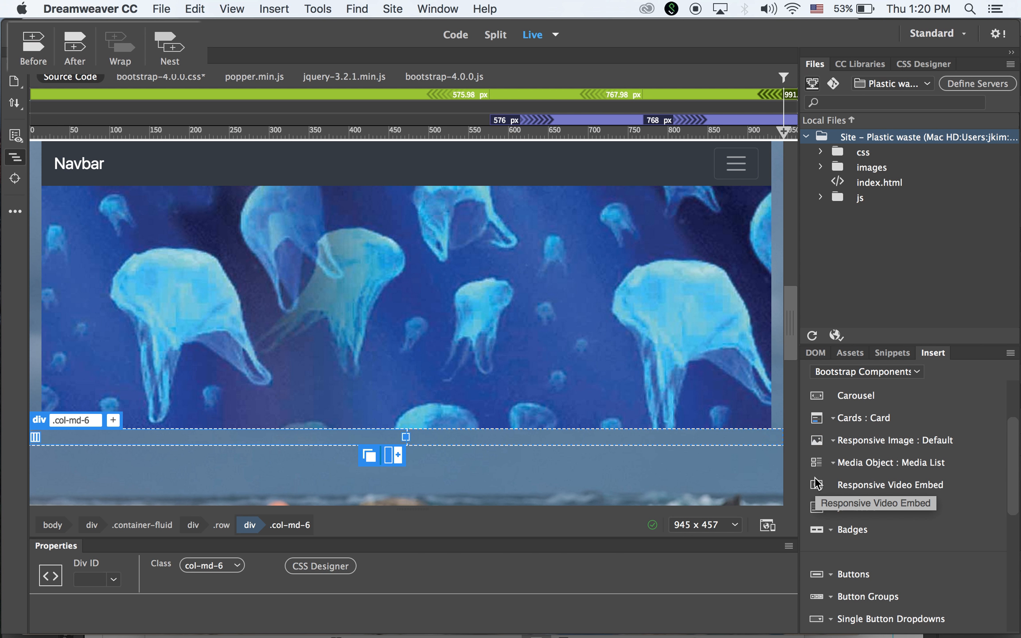
pyautogui.click(173, 44)
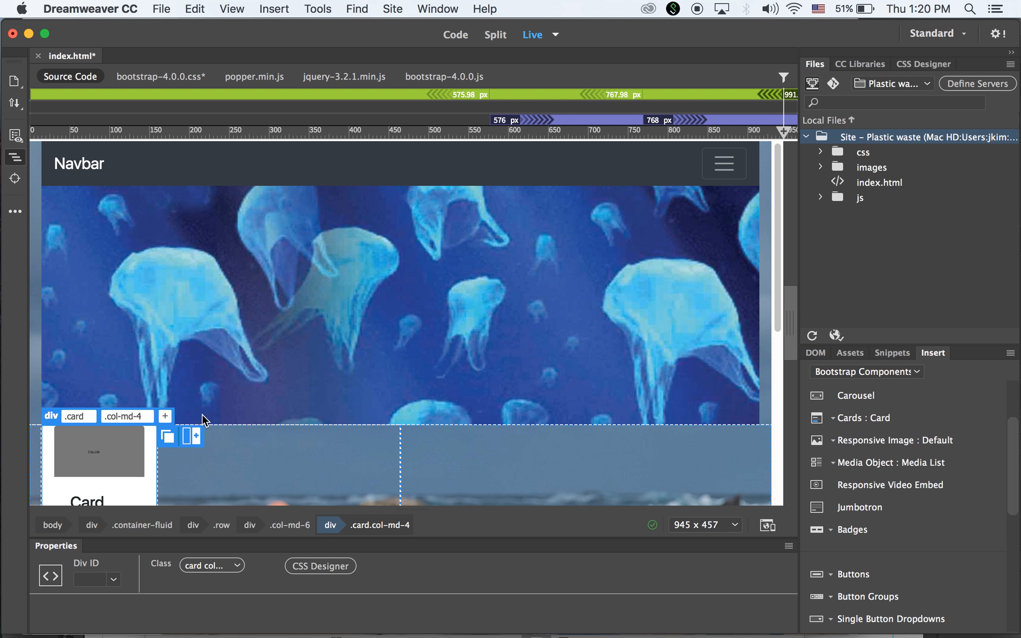
# Widen the card from its right edge to col-md-12 so it spans the first column
pyautogui.moveTo(793, 424); pyautogui.dragTo(794, 425)
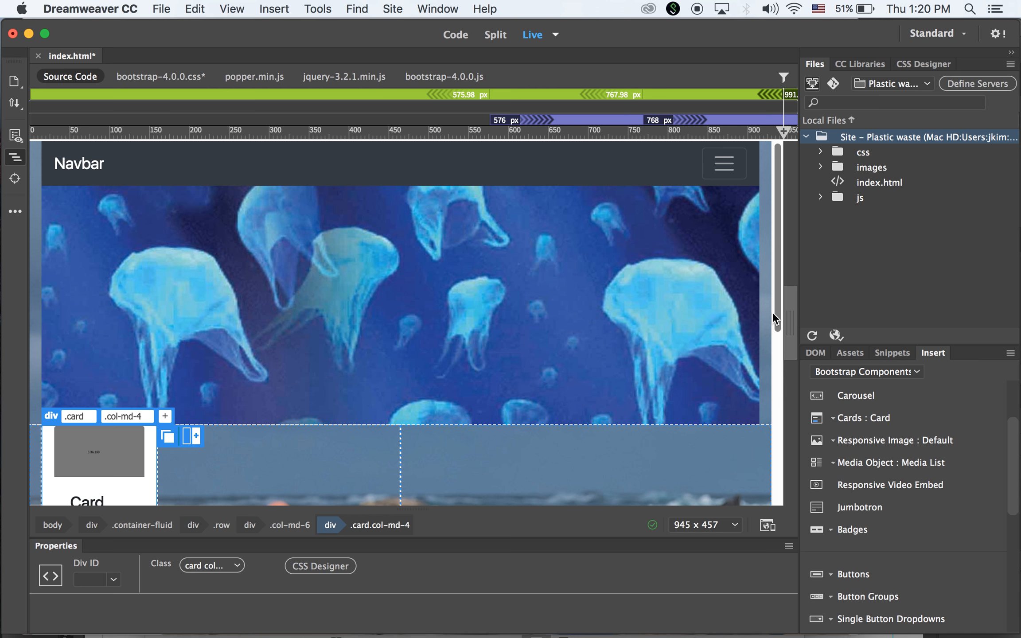
pyautogui.moveTo(778, 306); pyautogui.dragTo(791, 460)
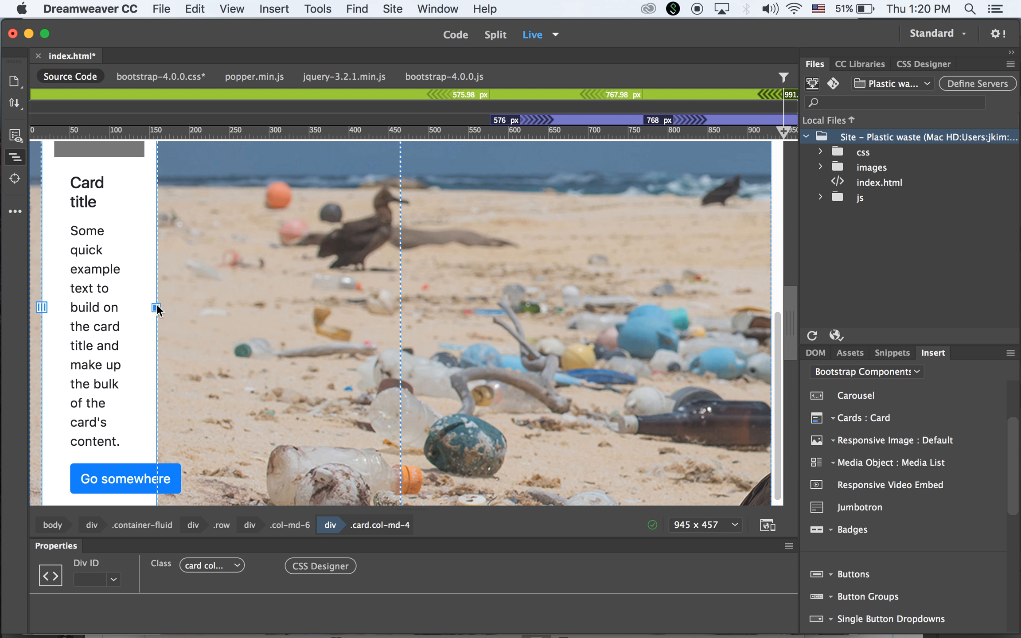
pyautogui.moveTo(157, 307); pyautogui.dragTo(373, 309)
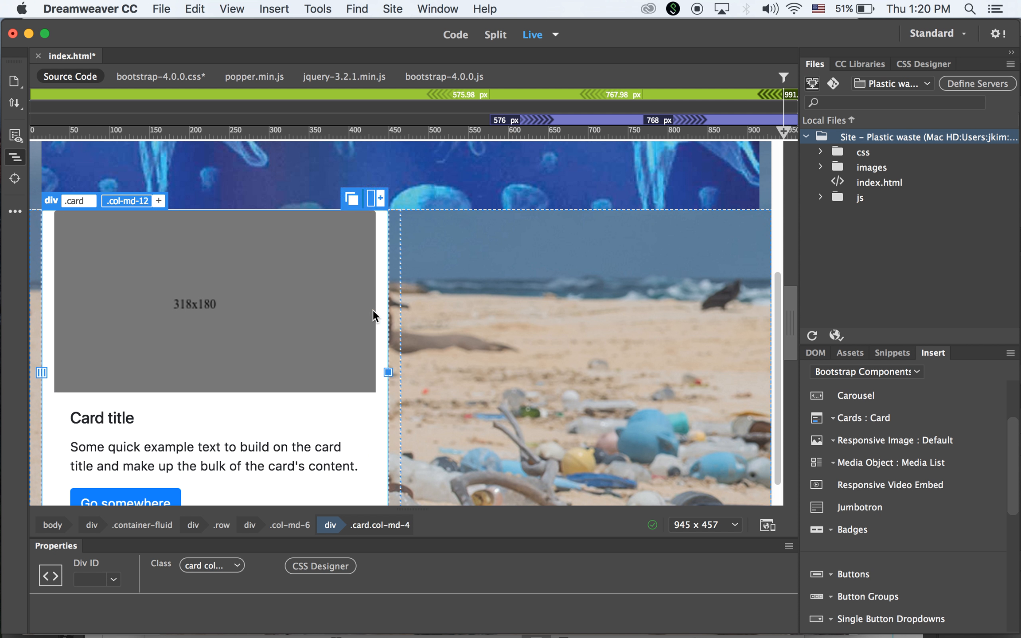
# Nest a basic Bootstrap Card inside the second col-md-6 column and widen it to col-md-12
pyautogui.click(489, 325)
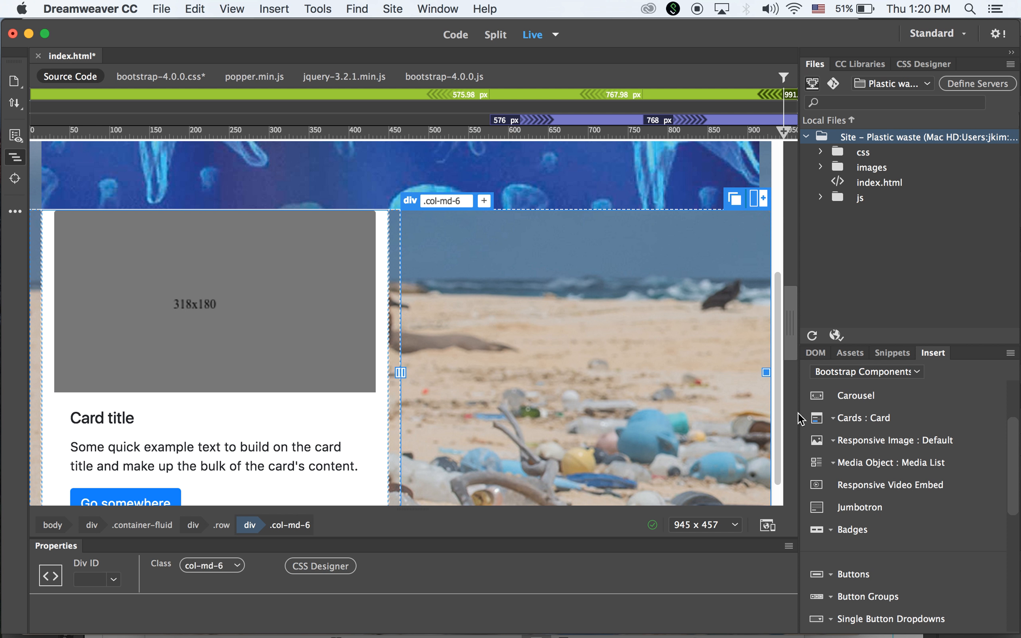
pyautogui.moveTo(798, 413); pyautogui.dragTo(676, 400)
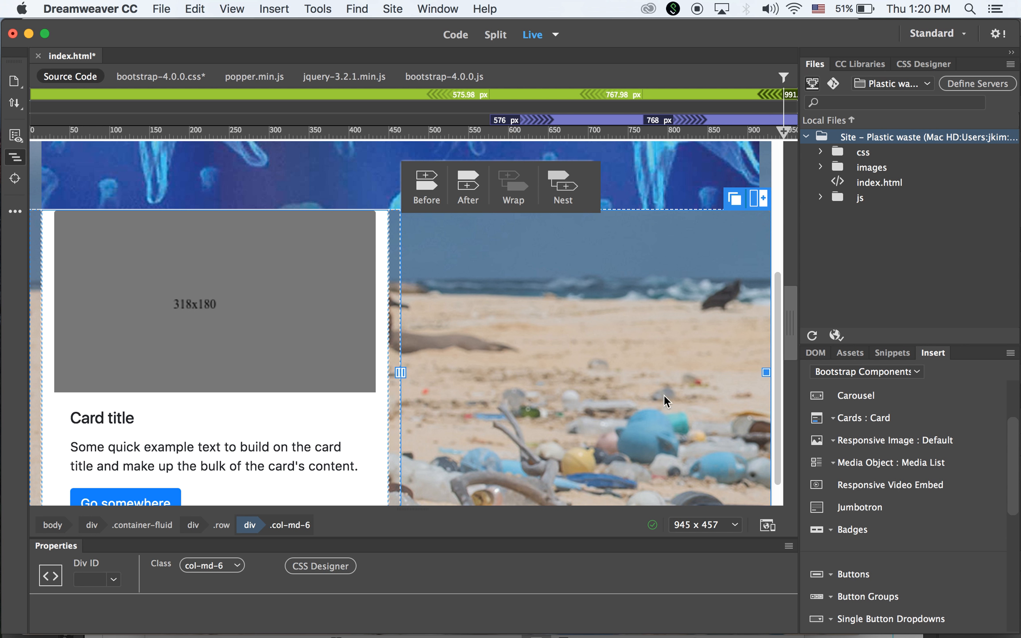
pyautogui.click(560, 180)
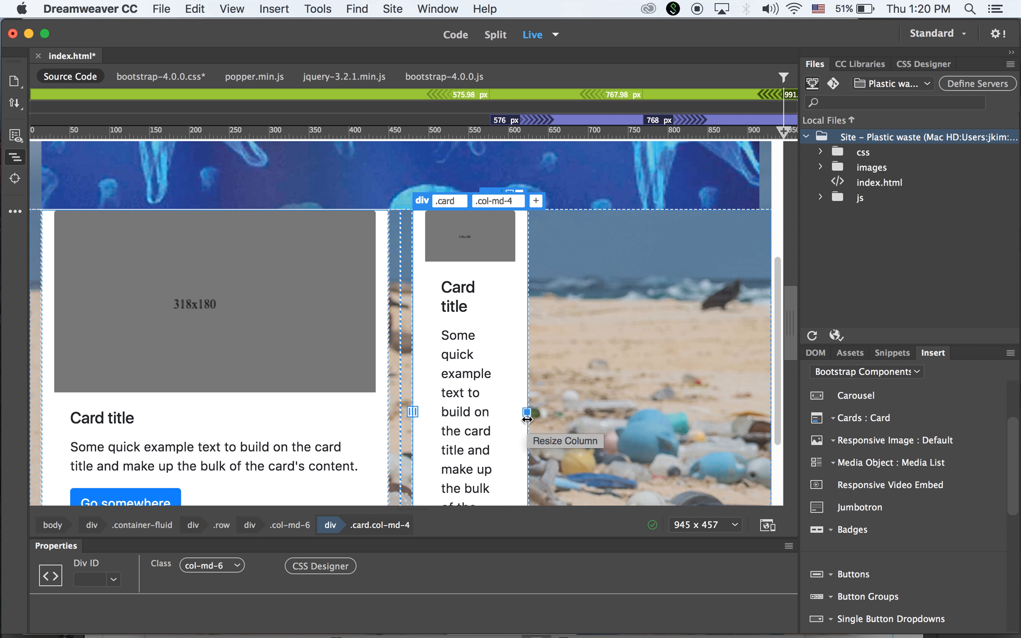
pyautogui.moveTo(528, 413); pyautogui.dragTo(764, 412)
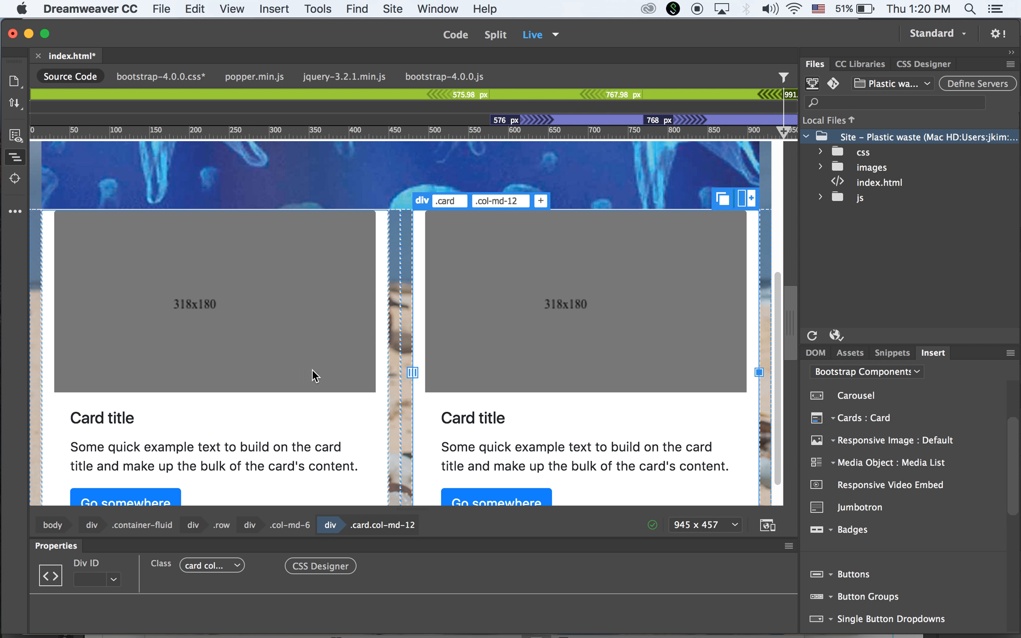
# Try plastic-bag-iceberg.jpg from the images folder as the first card's image, and undo the replacement
pyautogui.click(280, 326)
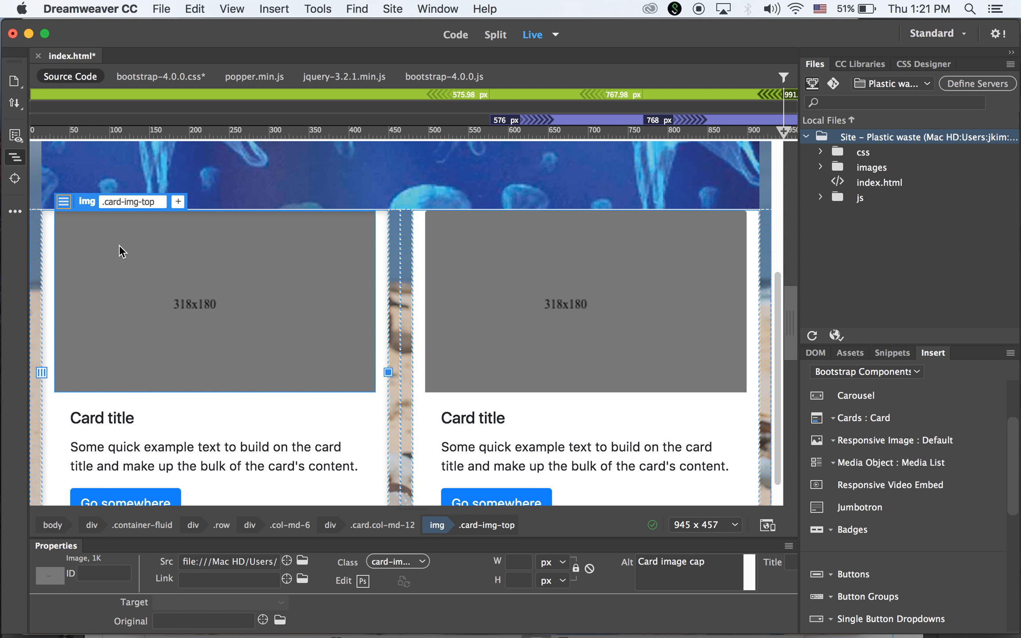
pyautogui.click(63, 203)
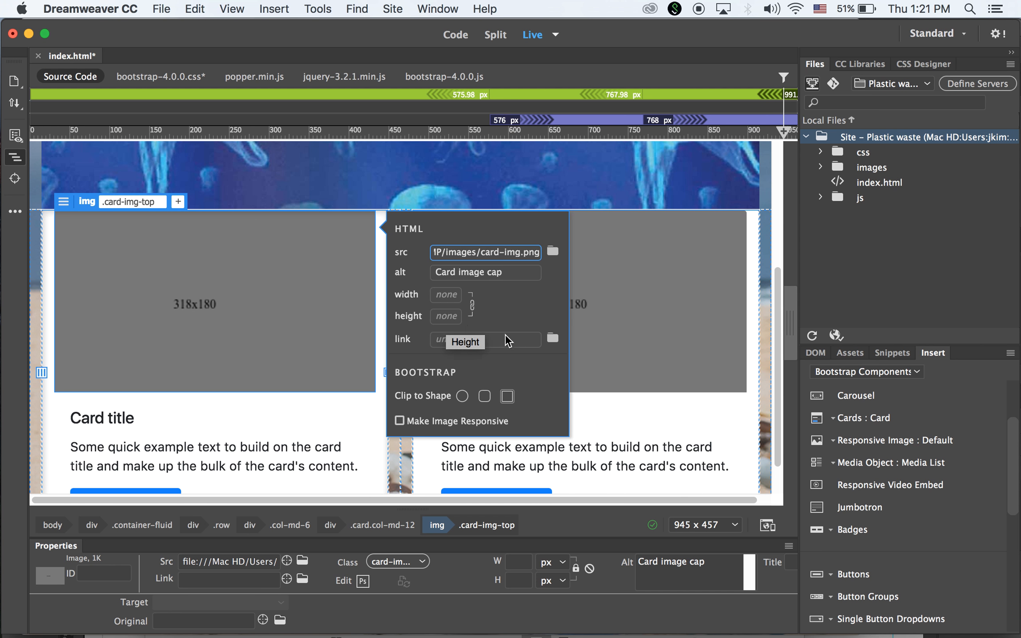
pyautogui.click(558, 256)
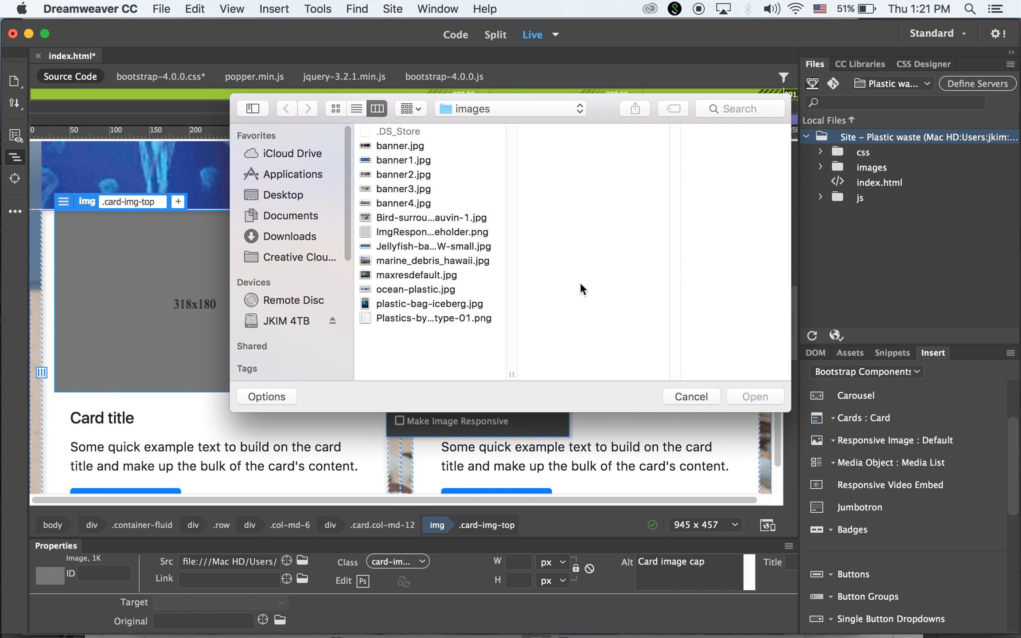
pyautogui.click(408, 303)
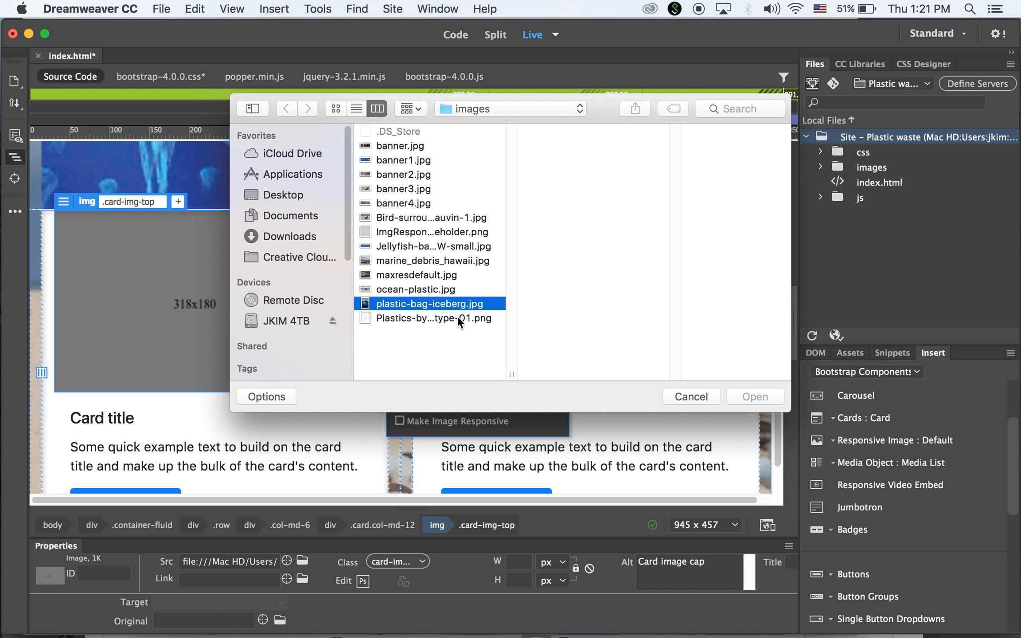
pyautogui.click(778, 396)
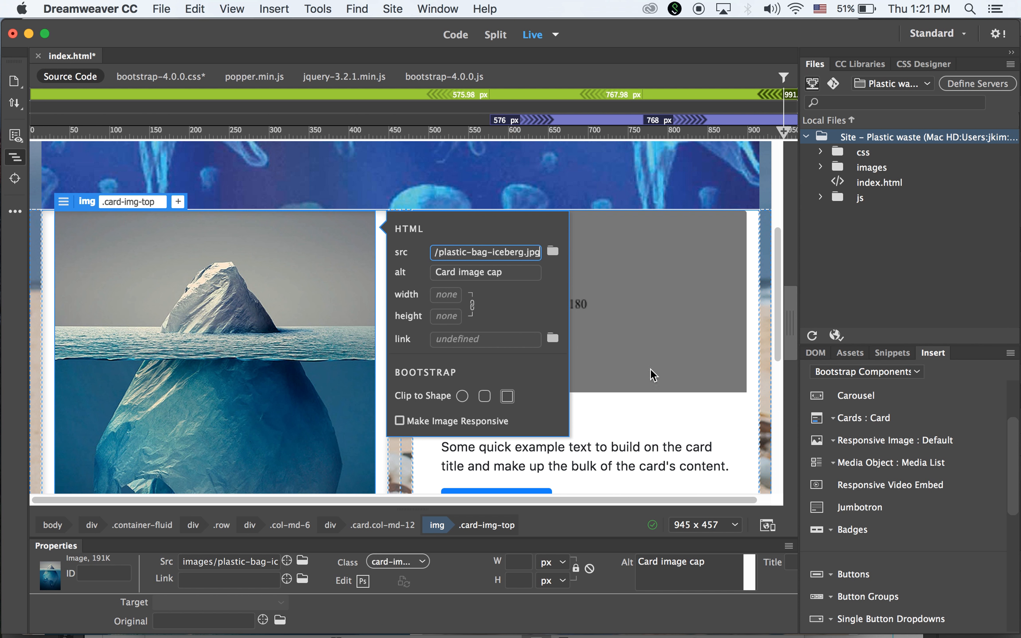
pyautogui.click(653, 330)
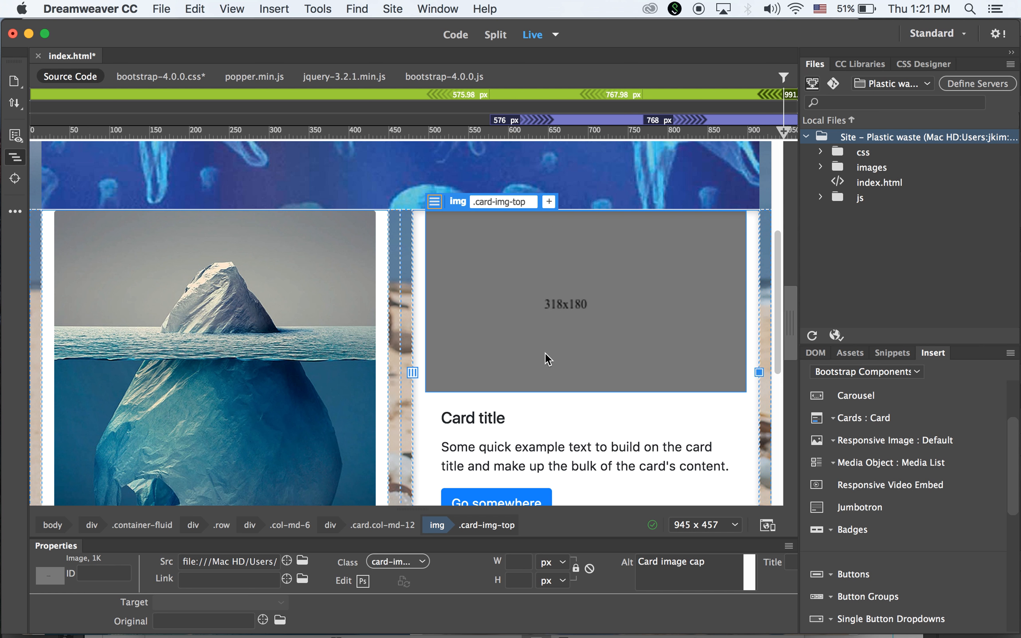
pyautogui.press('super+z')
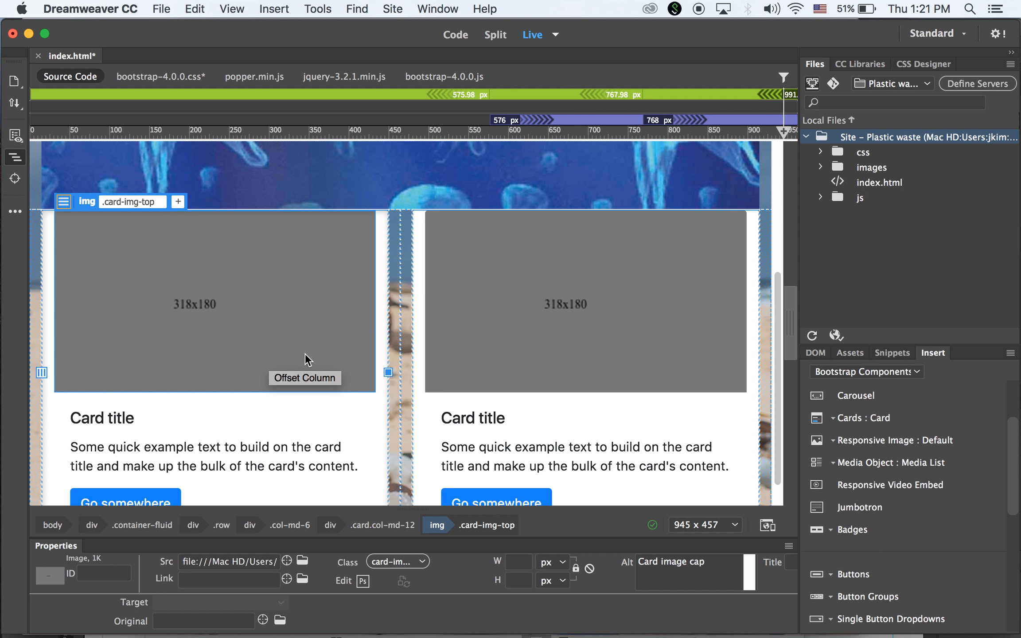
# Save the index.html page with the two cards
pyautogui.click(152, 4)
pyautogui.click(262, 114)
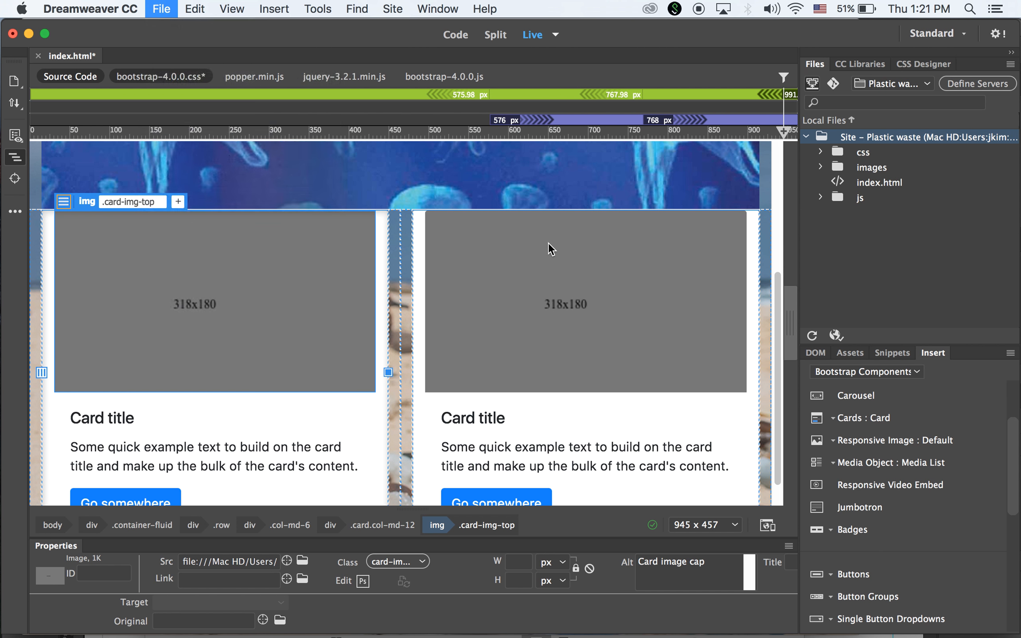
pyautogui.click(634, 409)
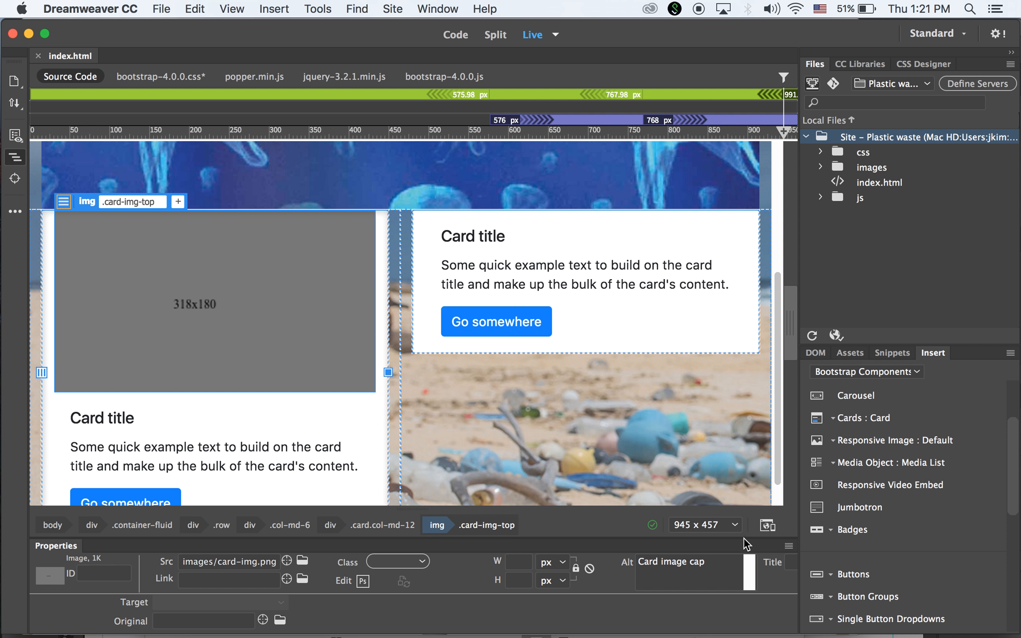
# Try to preview the page in Google Chrome, saving bootstrap-4.0.0.css over the existing file in the css folder
pyautogui.click(770, 526)
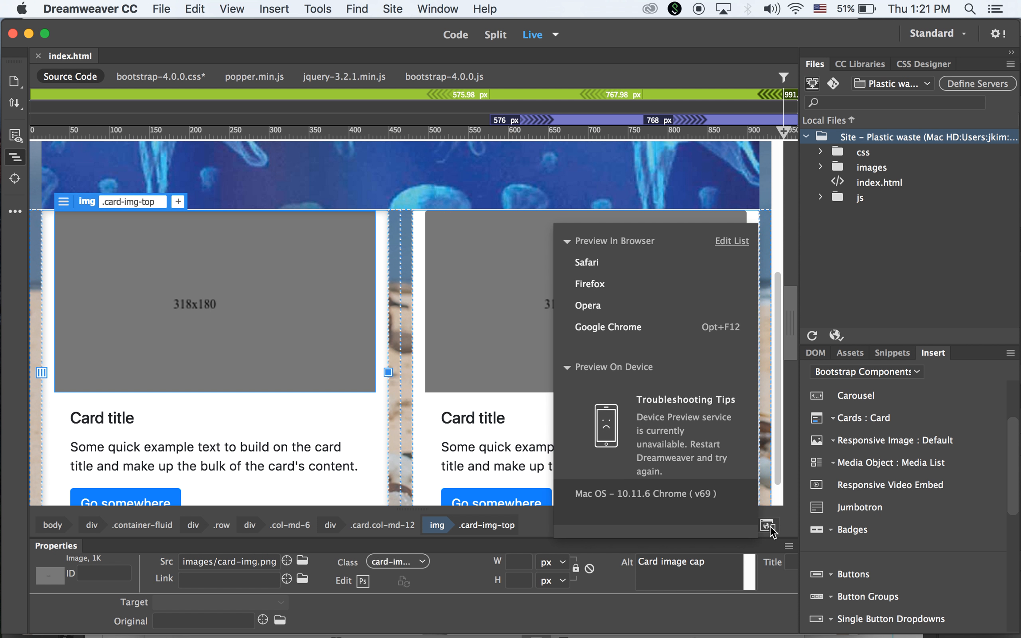
pyautogui.click(639, 330)
pyautogui.click(663, 347)
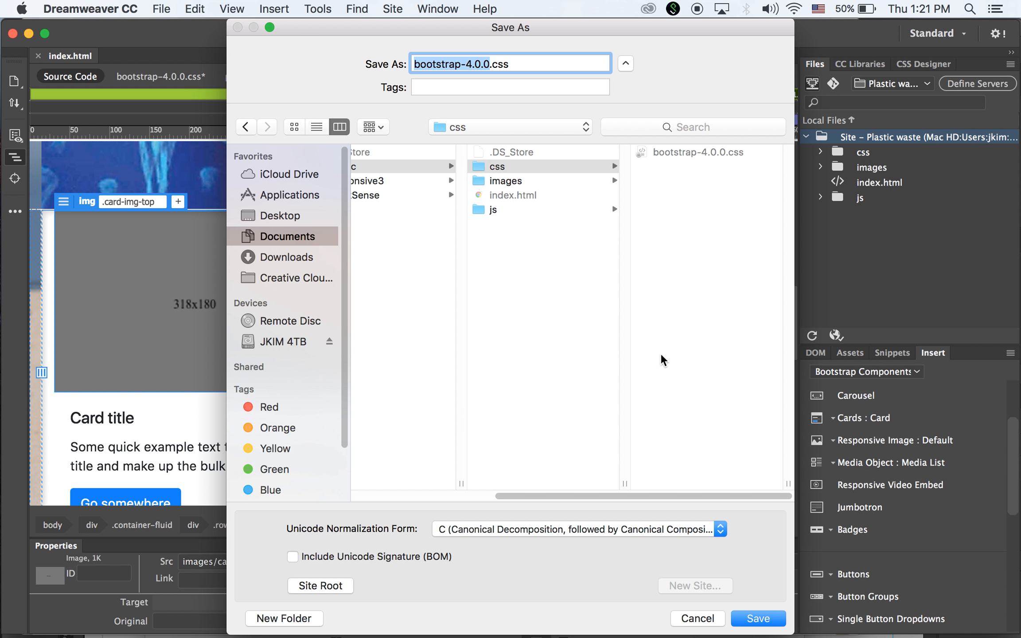
pyautogui.click(758, 619)
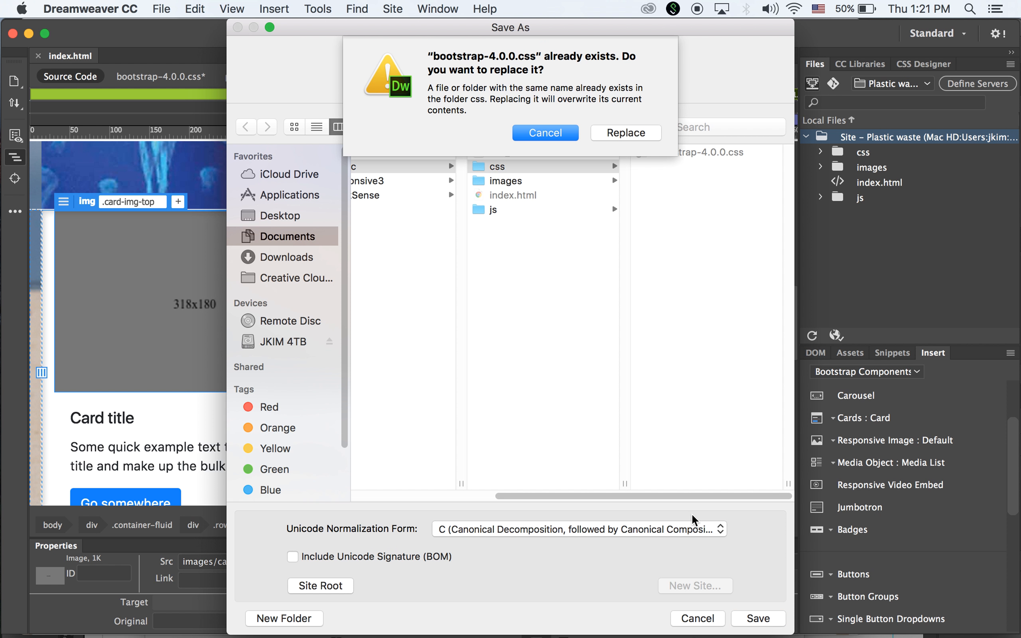
pyautogui.click(641, 141)
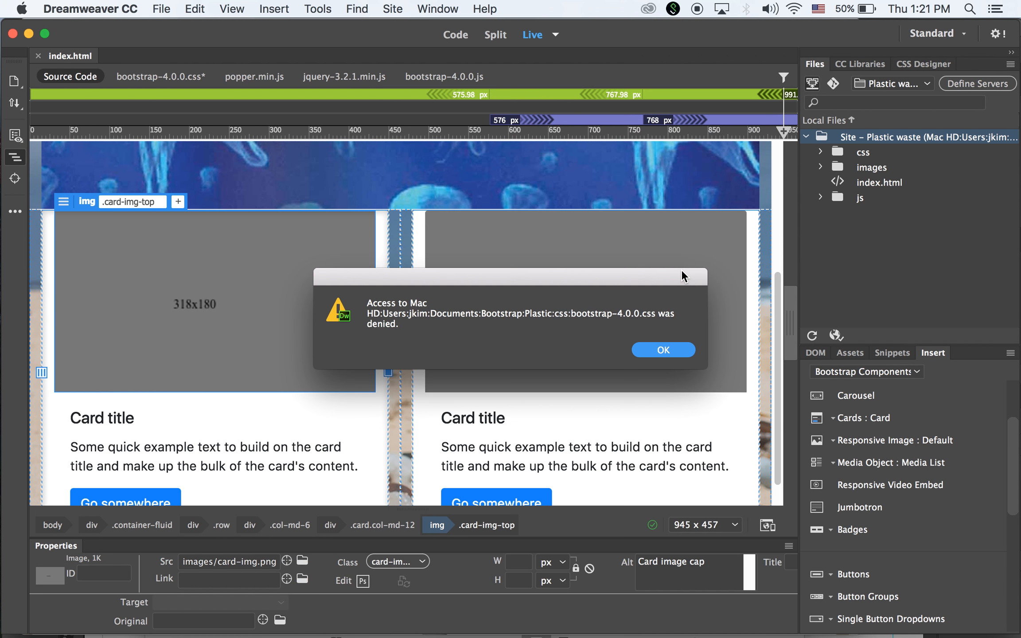
pyautogui.click(672, 351)
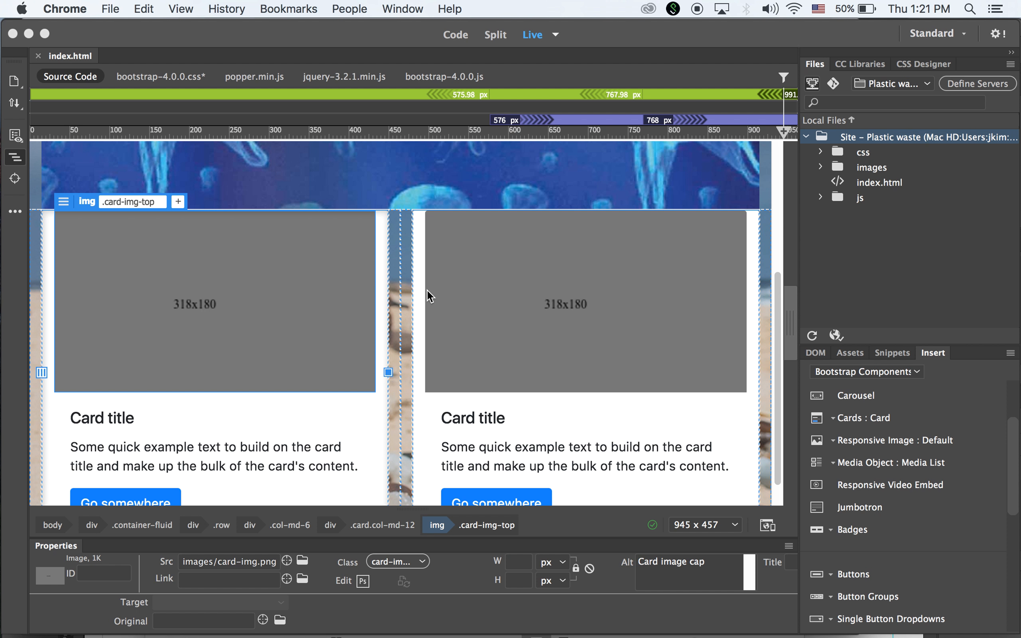
# Make the read-only bootstrap-4.0.0.css file writable and save all files from Live view
pyautogui.click(163, 80)
pyautogui.click(167, 78)
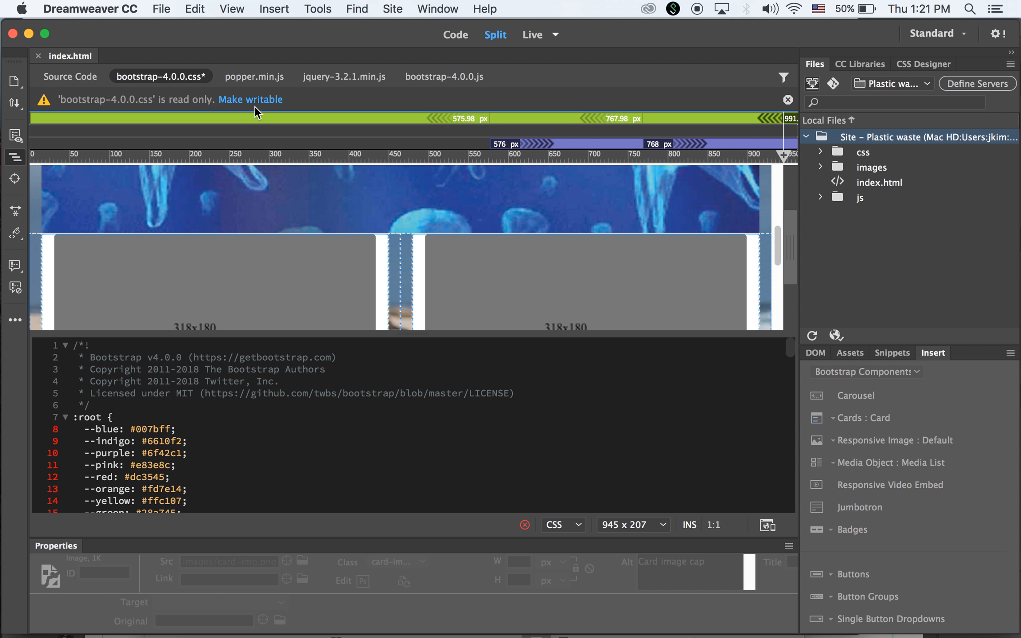
pyautogui.click(269, 100)
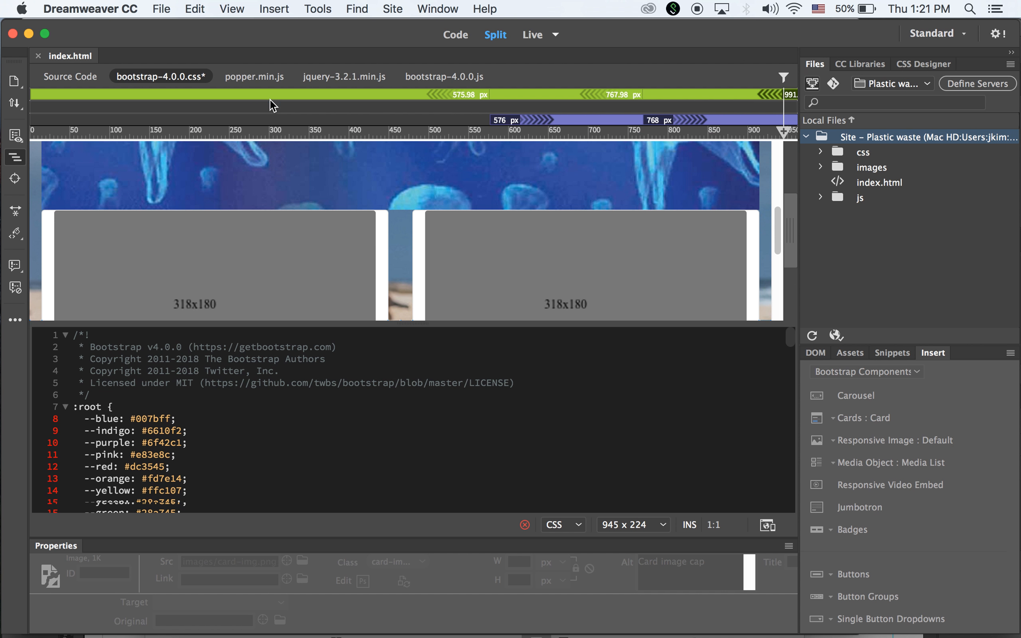
pyautogui.click(533, 35)
pyautogui.click(158, 6)
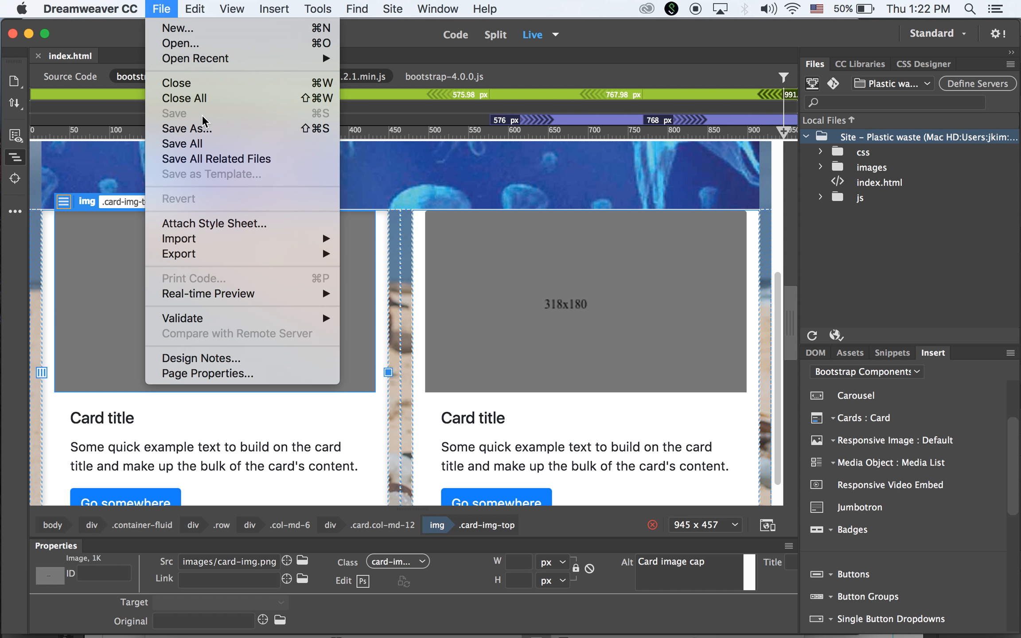
pyautogui.click(218, 144)
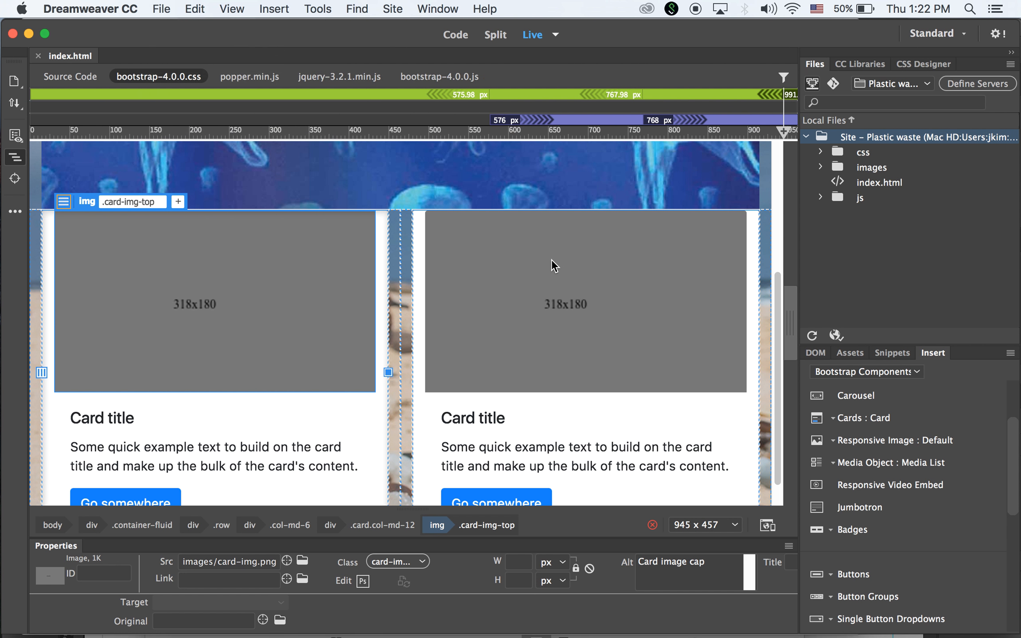
# Preview the page in Google Chrome and narrow the browser window to check how the navbar, banner and cards respond
pyautogui.click(767, 526)
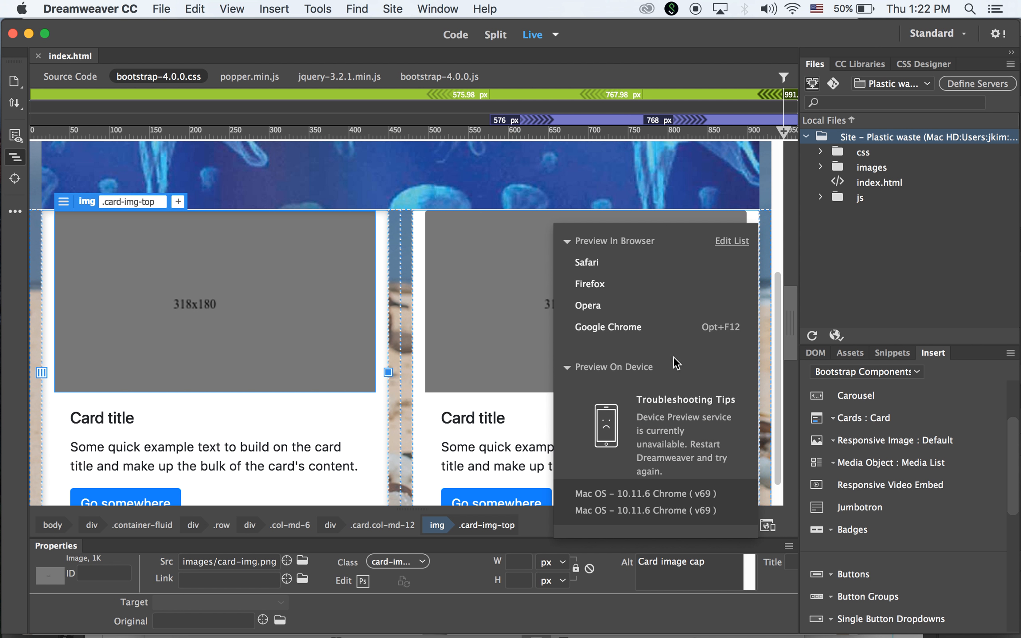
pyautogui.click(642, 326)
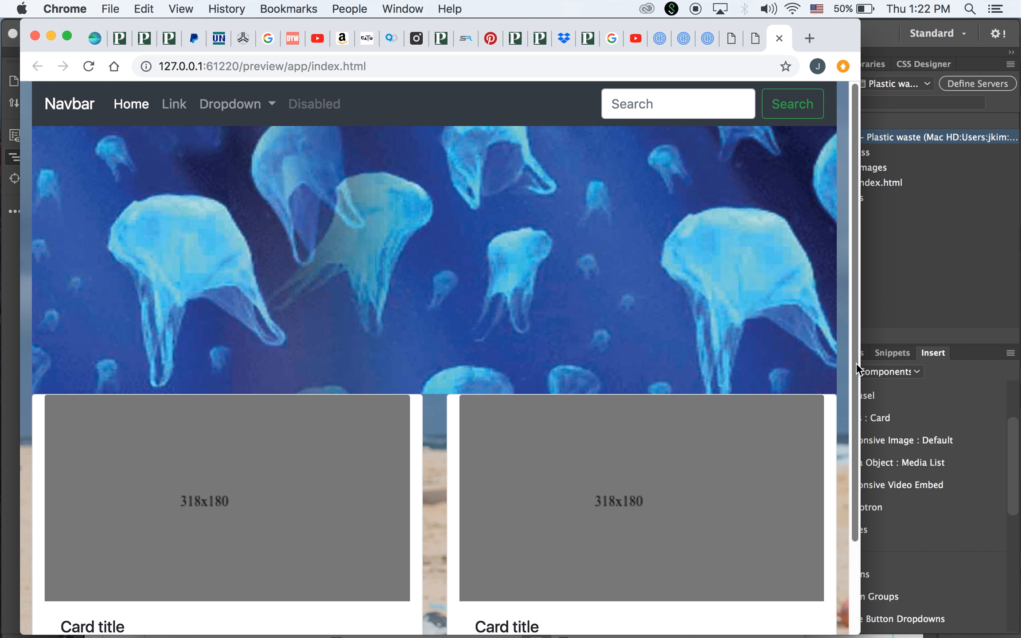
pyautogui.scroll(-5, 856, 377)
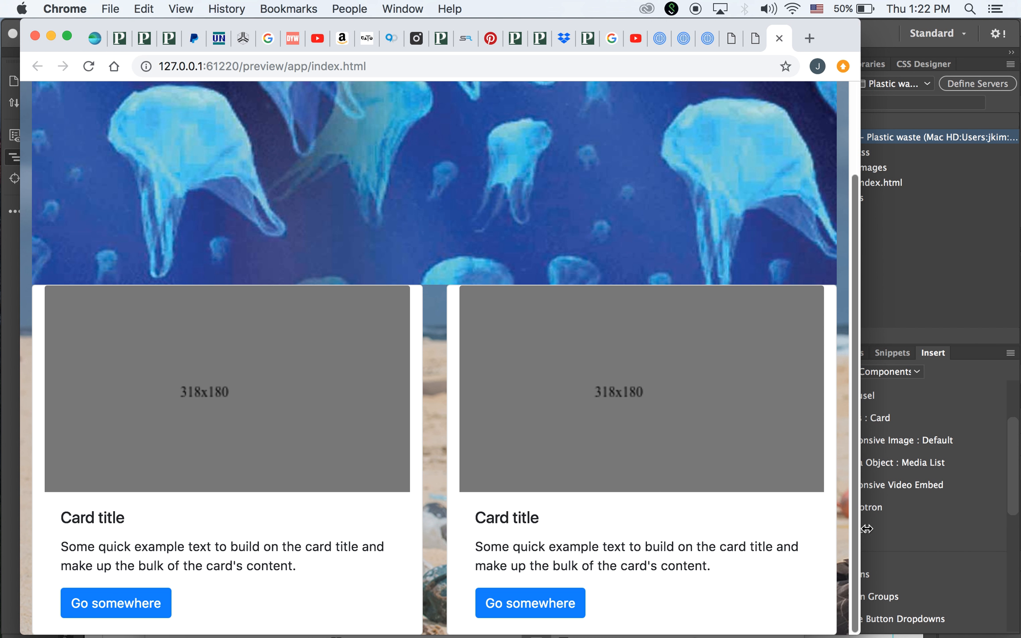
pyautogui.scroll(5, 824, 246)
pyautogui.moveTo(862, 463); pyautogui.dragTo(775, 507)
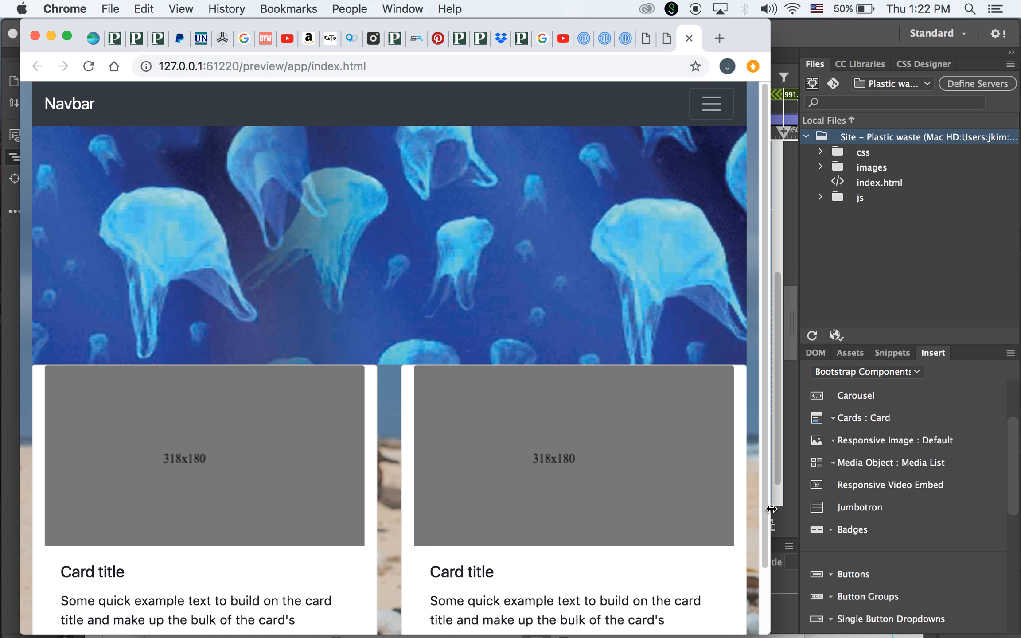
pyautogui.click(941, 565)
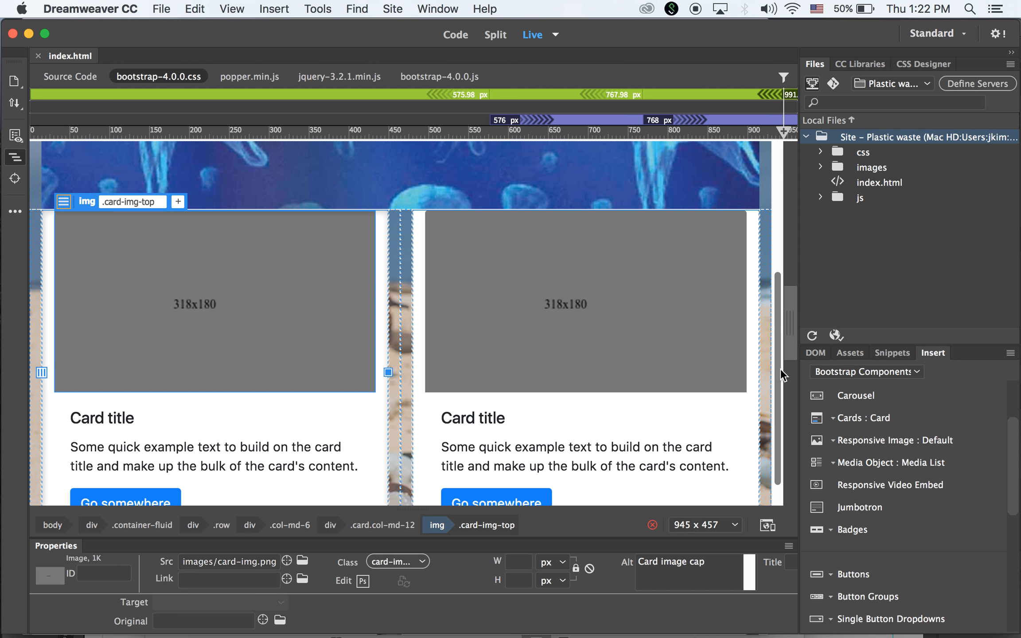
# Insert a Bootstrap Carousel after the second container-fluid div that holds the row of cards
pyautogui.scroll(-2, 777, 346)
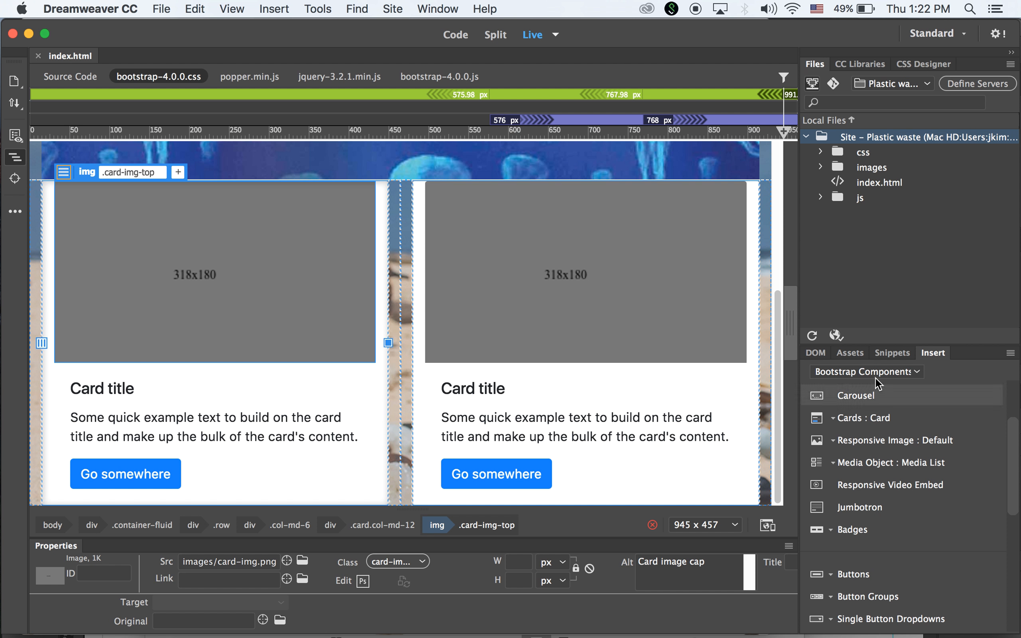
pyautogui.click(810, 354)
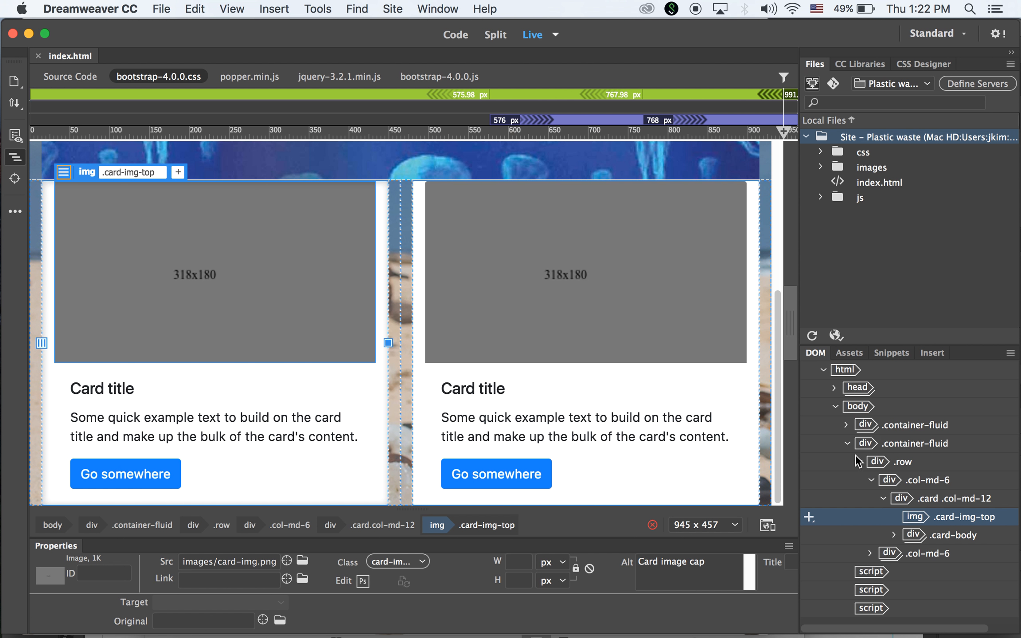
pyautogui.click(846, 444)
pyautogui.click(867, 445)
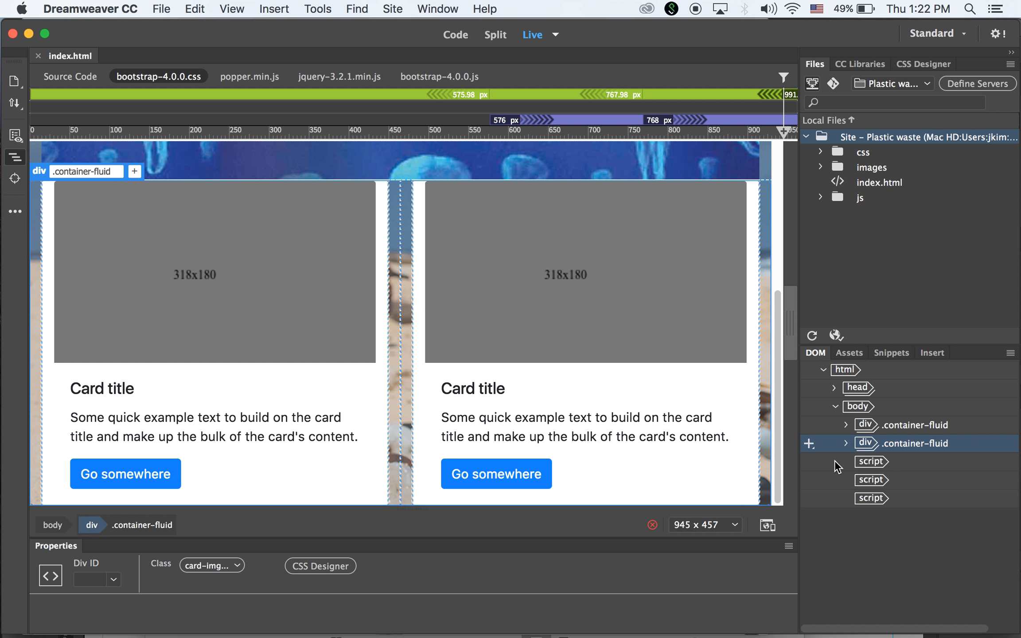
pyautogui.click(933, 353)
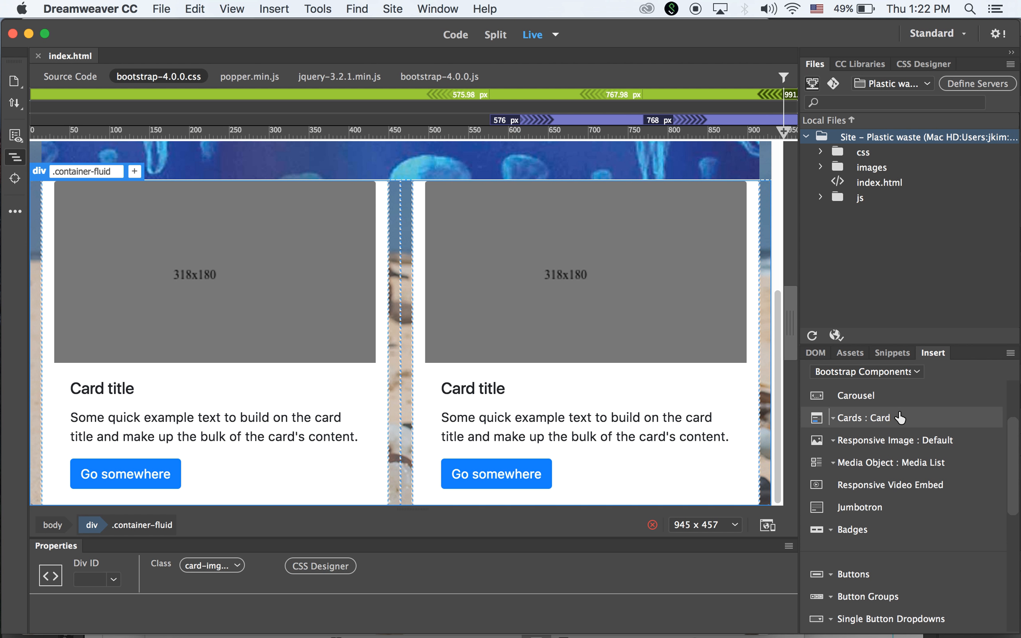
pyautogui.click(845, 399)
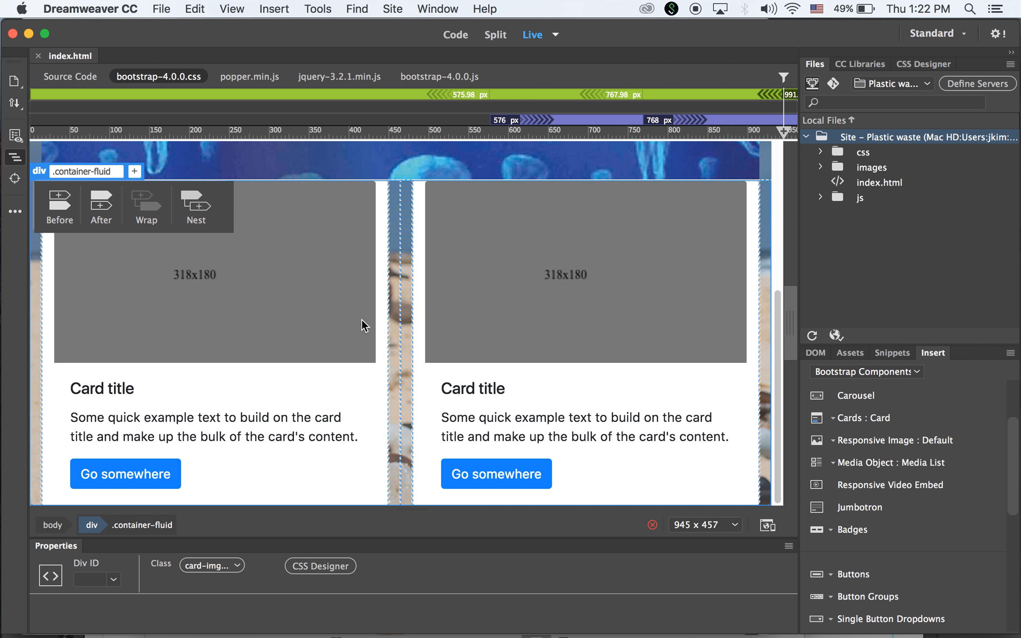
pyautogui.click(102, 209)
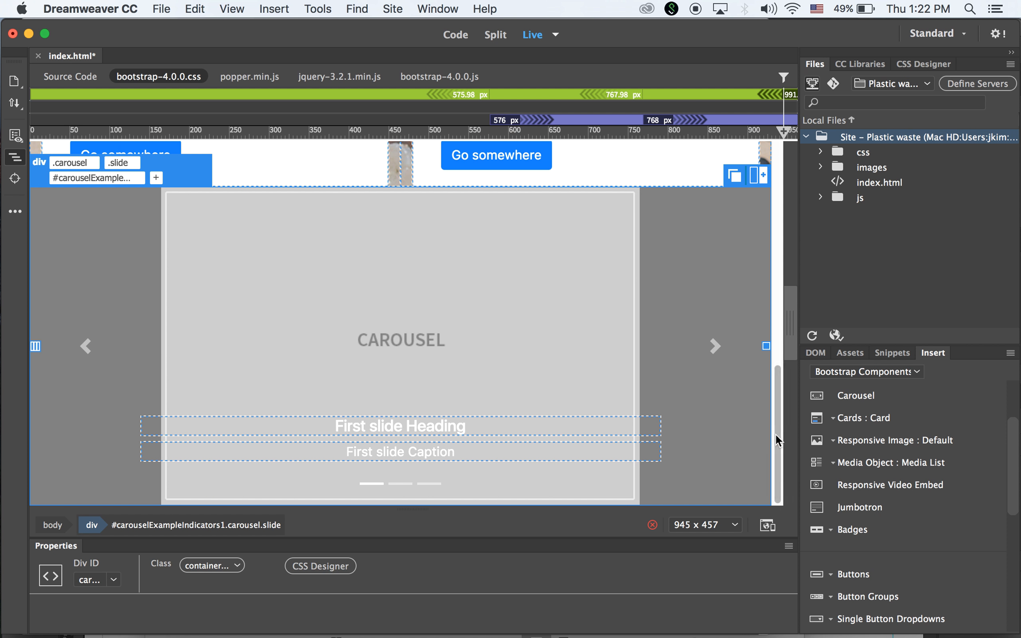
# Replace the first carousel slide's placeholder image with banner2.jpg from the images folder
pyautogui.click(284, 323)
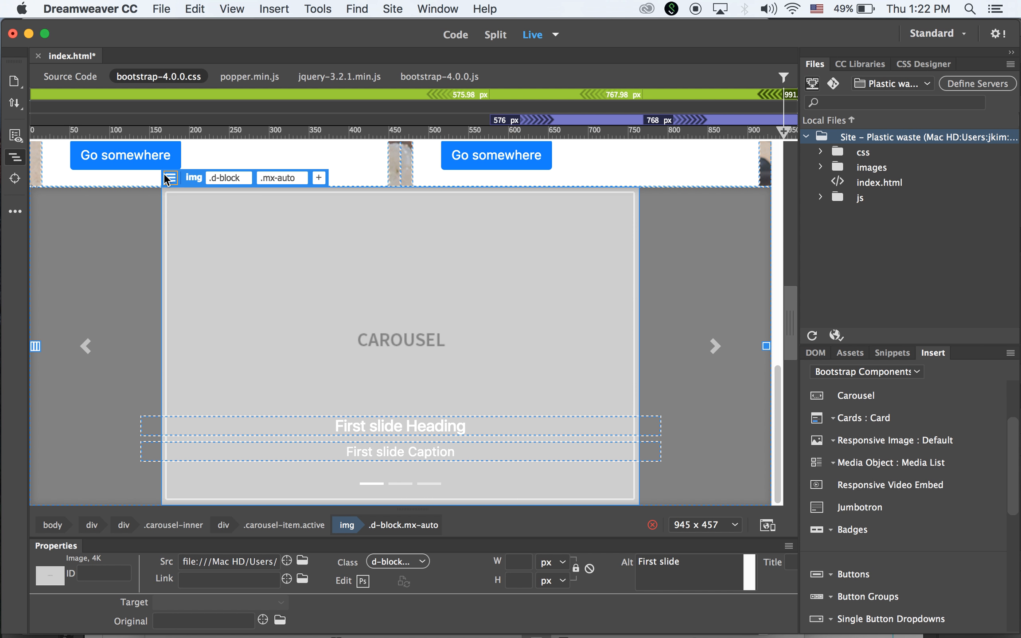
pyautogui.click(171, 178)
pyautogui.click(327, 238)
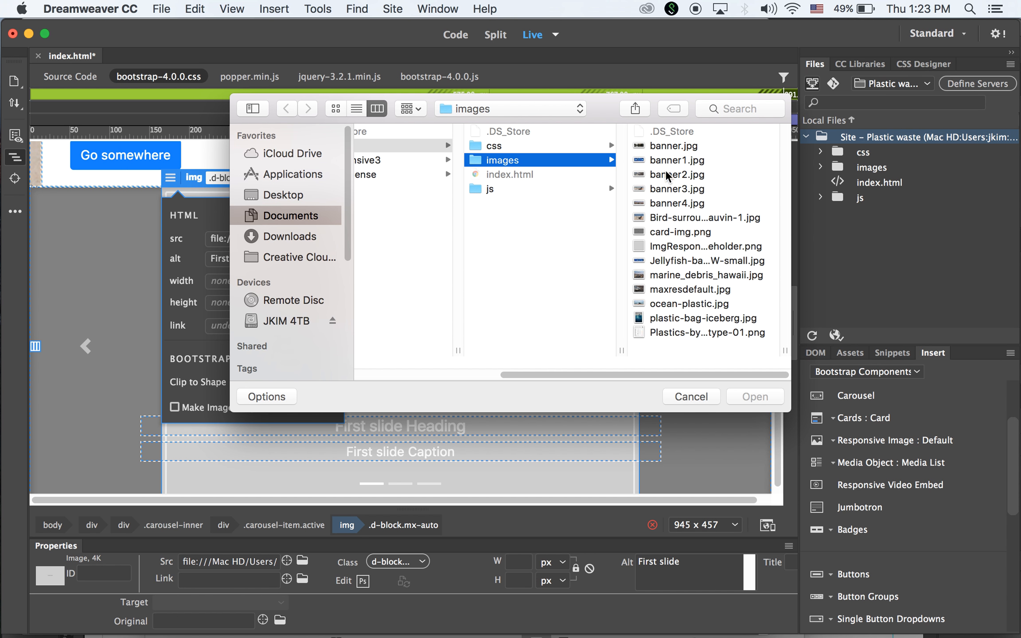
pyautogui.click(643, 171)
pyautogui.click(643, 174)
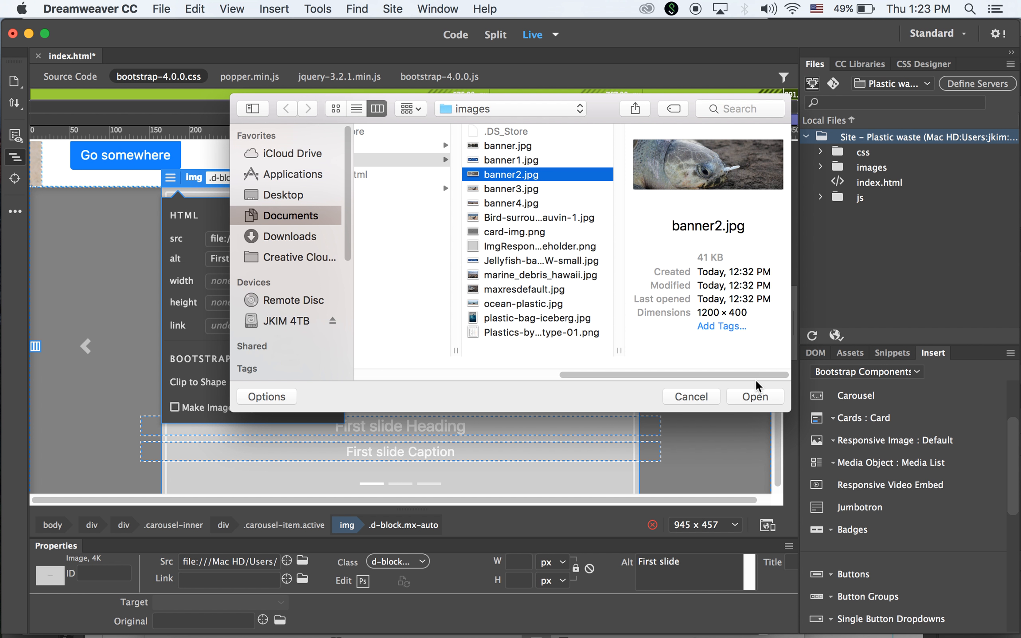
pyautogui.click(753, 396)
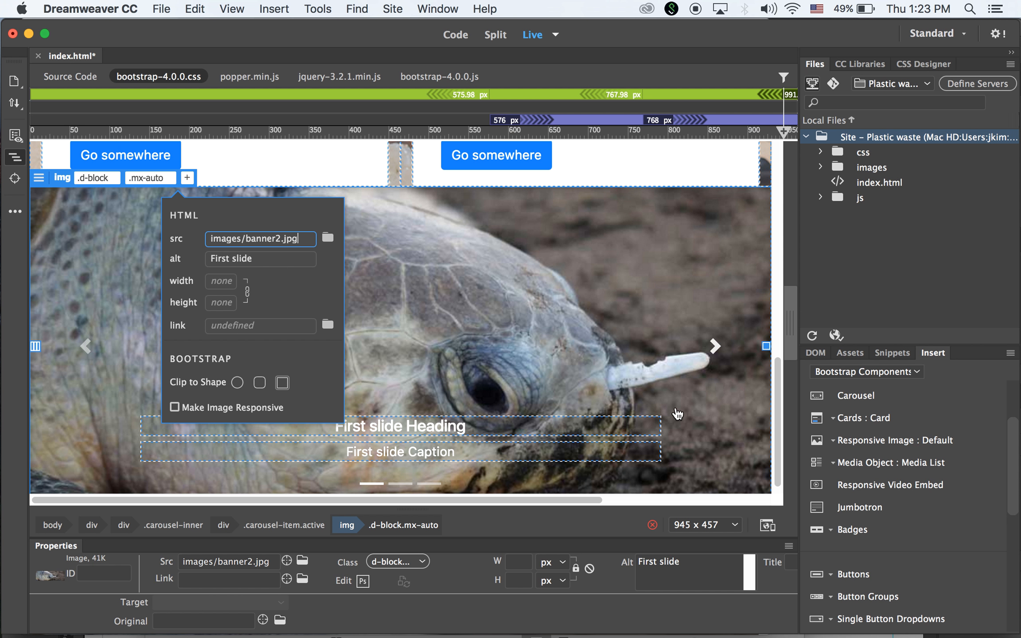
# Advance the carousel to the second slide and replace its placeholder image with banner3.jpg from the images folder
pyautogui.click(716, 349)
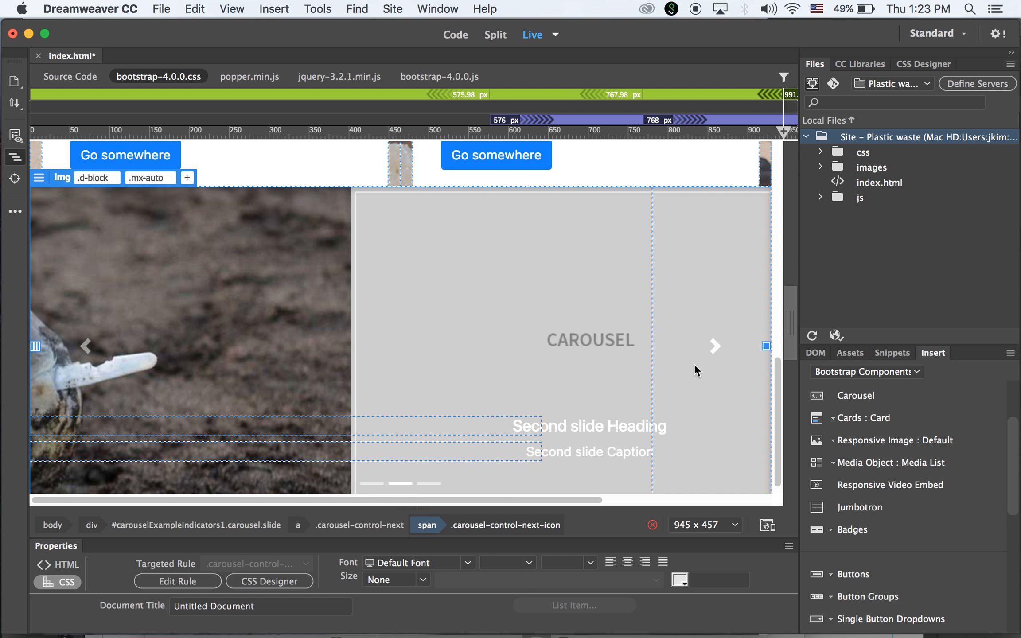
pyautogui.click(250, 227)
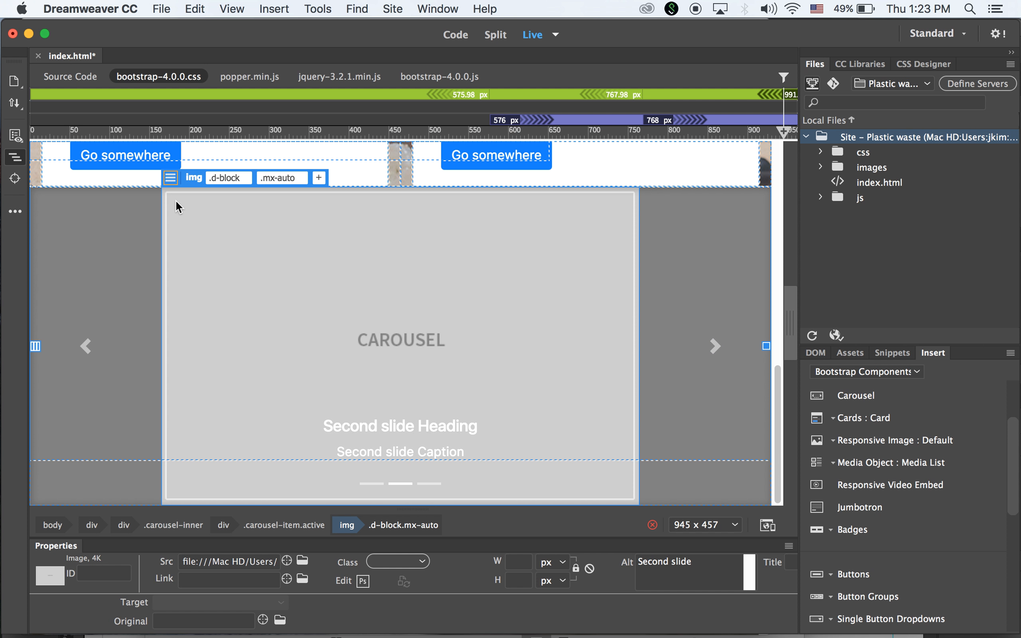
pyautogui.click(170, 178)
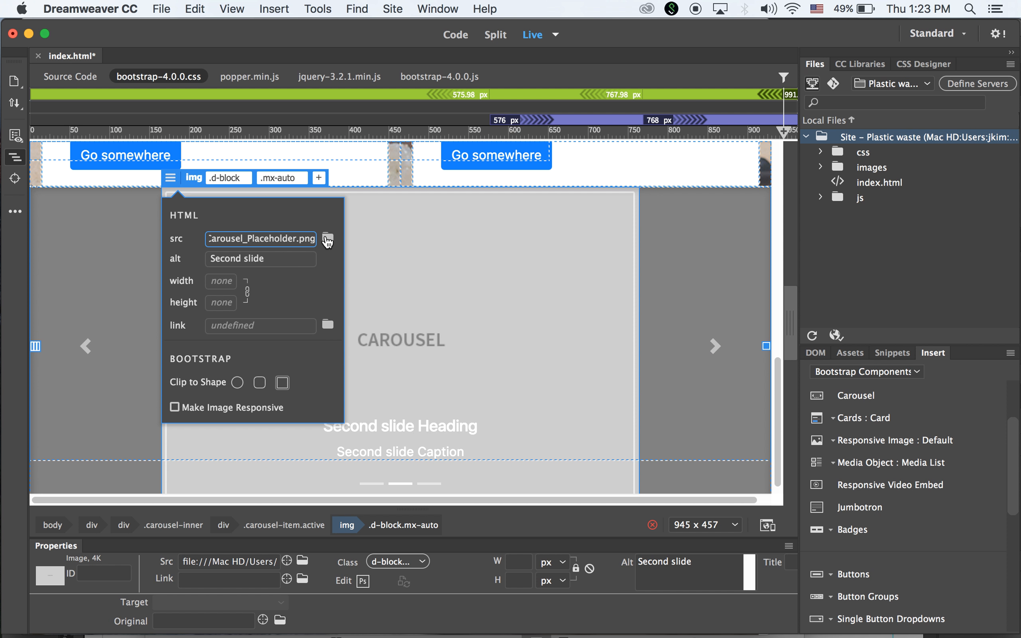
pyautogui.click(327, 239)
pyautogui.click(423, 190)
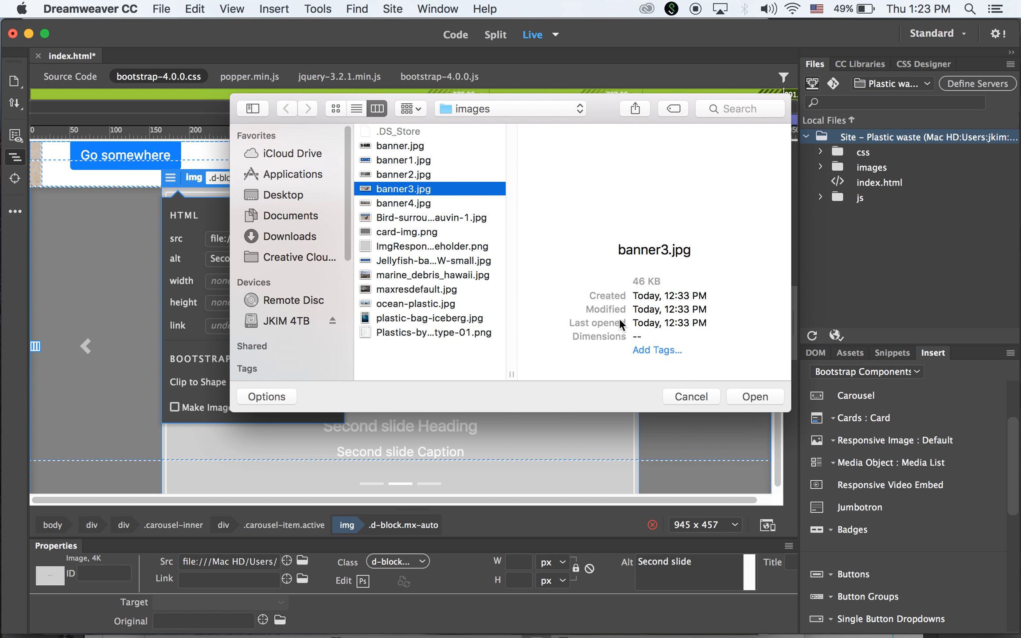
pyautogui.click(758, 394)
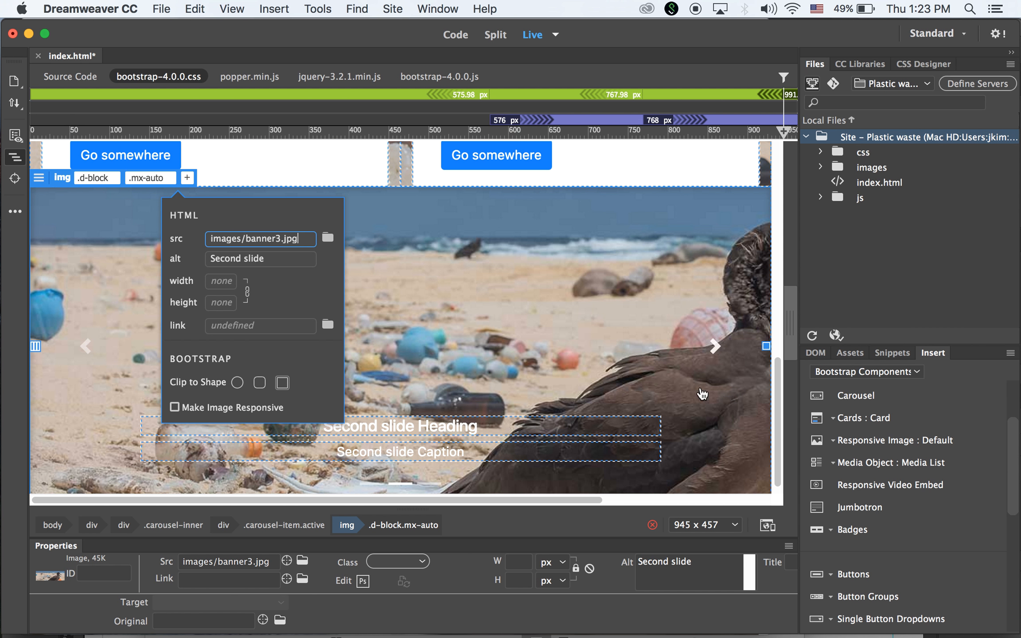
# Advance the carousel to the third slide and replace its placeholder image with banner4.jpg from the images folder
pyautogui.click(713, 346)
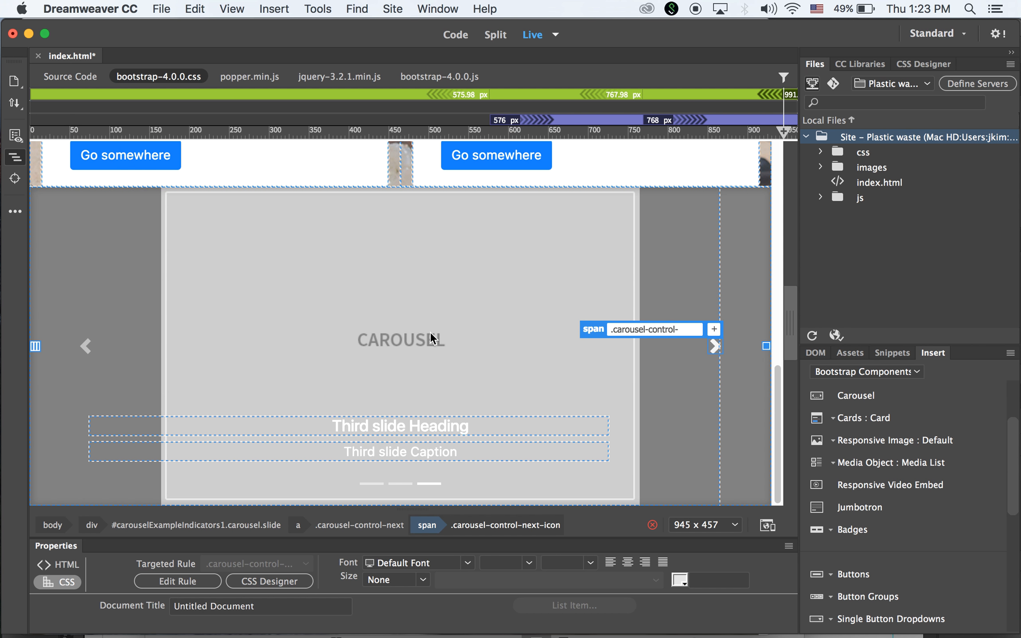
pyautogui.click(286, 260)
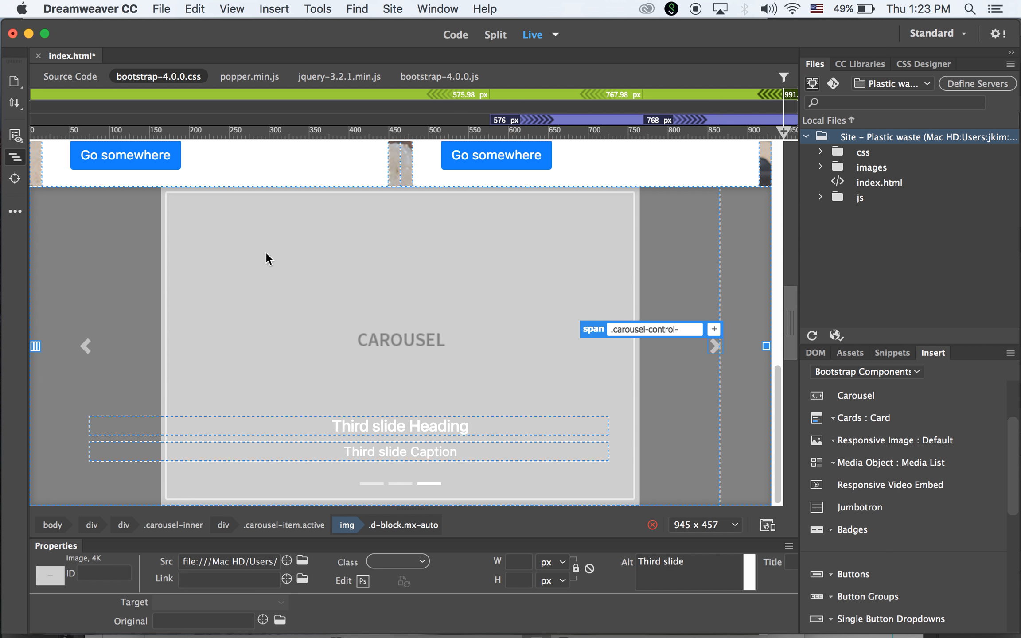
pyautogui.click(170, 178)
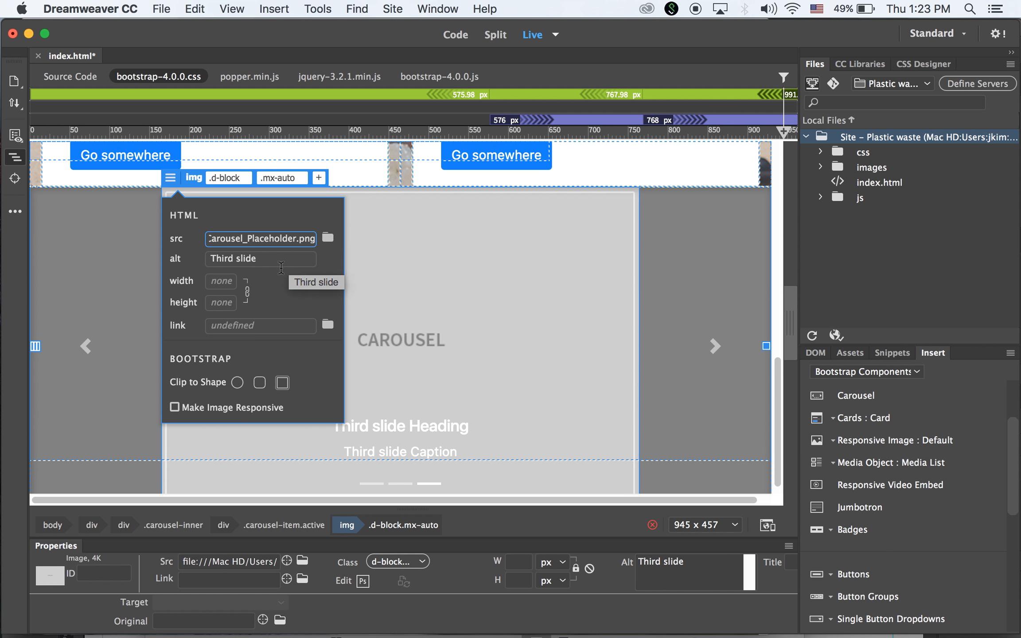
pyautogui.click(327, 238)
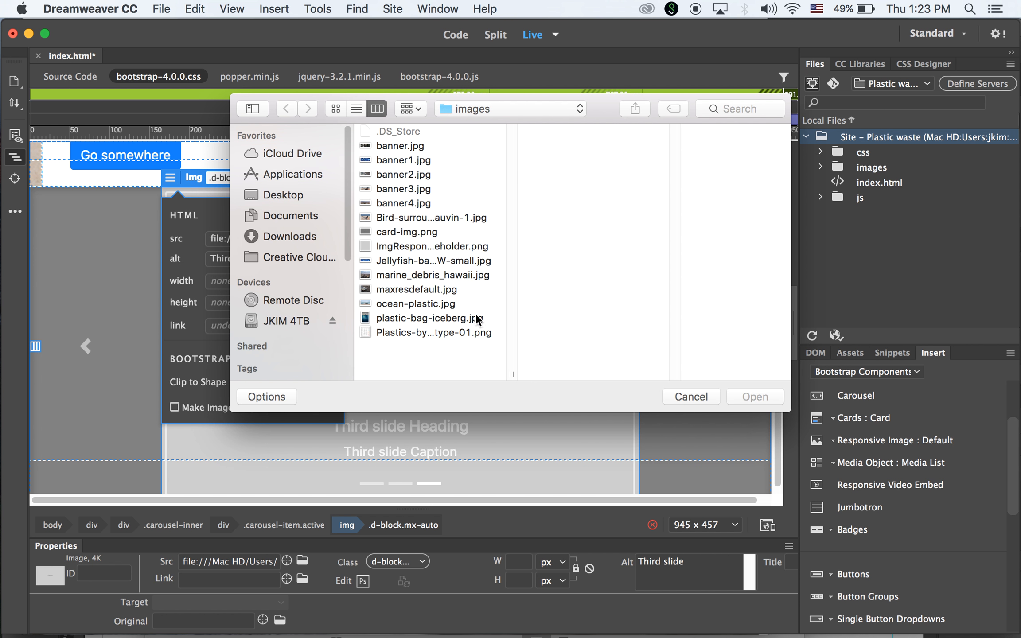
pyautogui.click(416, 202)
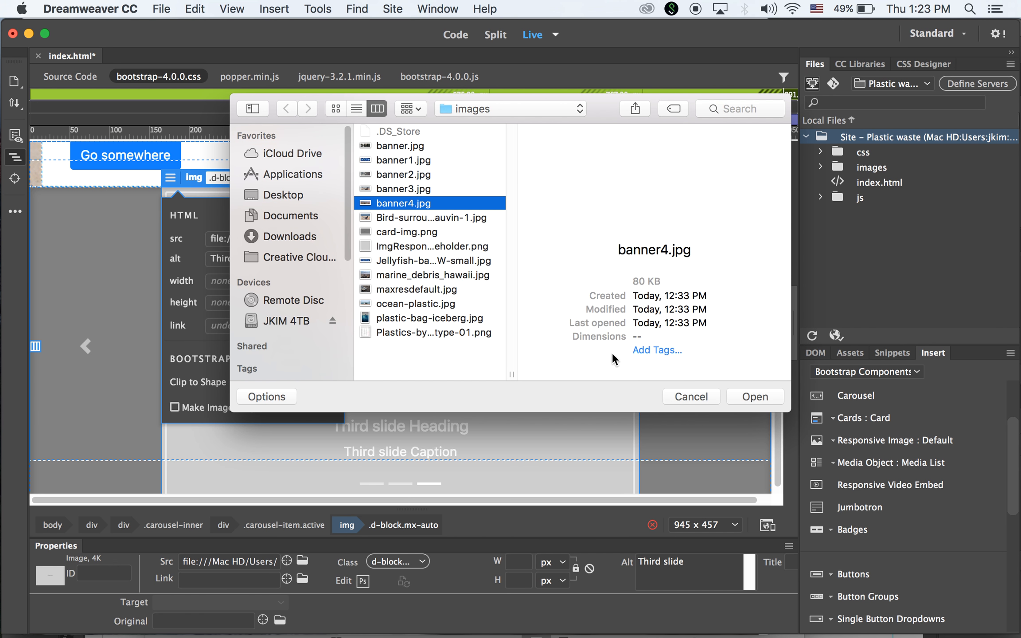
pyautogui.click(765, 395)
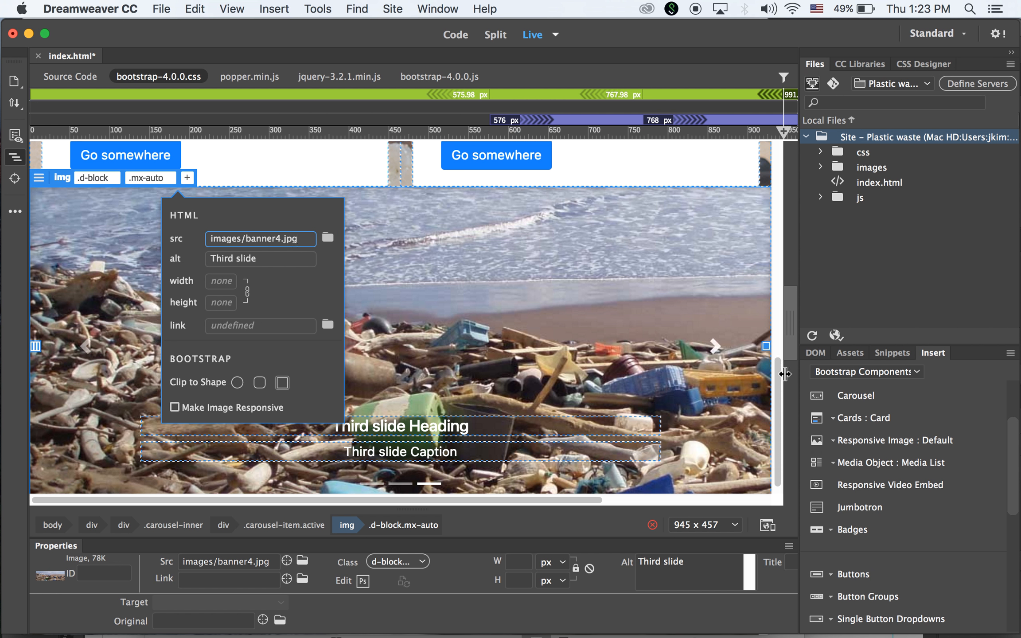
# Save index.html with the new carousel images
pyautogui.moveTo(777, 375); pyautogui.dragTo(752, 277)
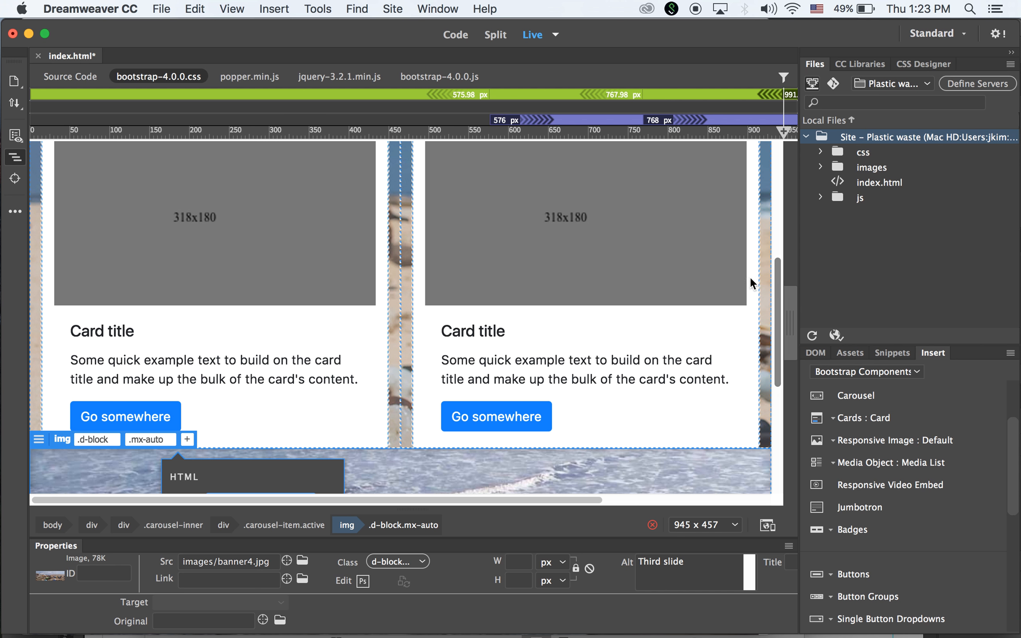
pyautogui.click(136, 7)
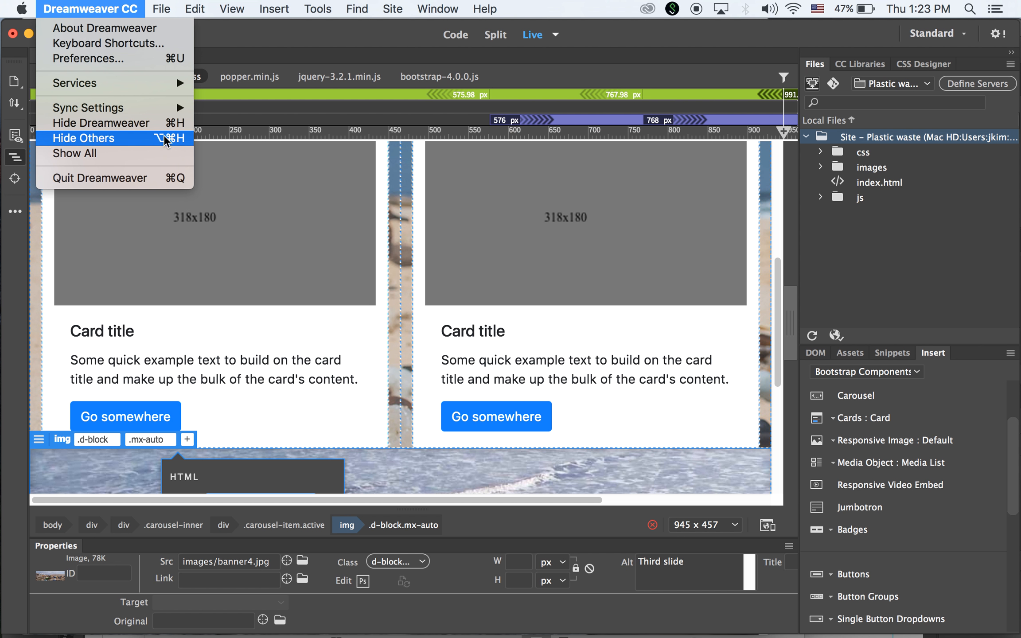
pyautogui.moveTo(161, 9)
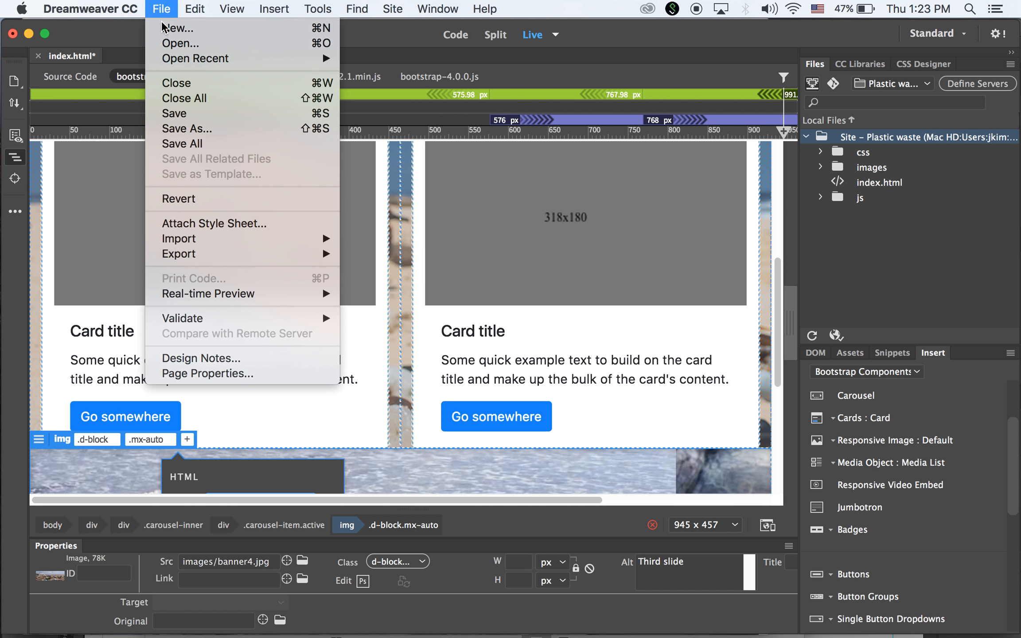
pyautogui.click(198, 114)
pyautogui.click(641, 409)
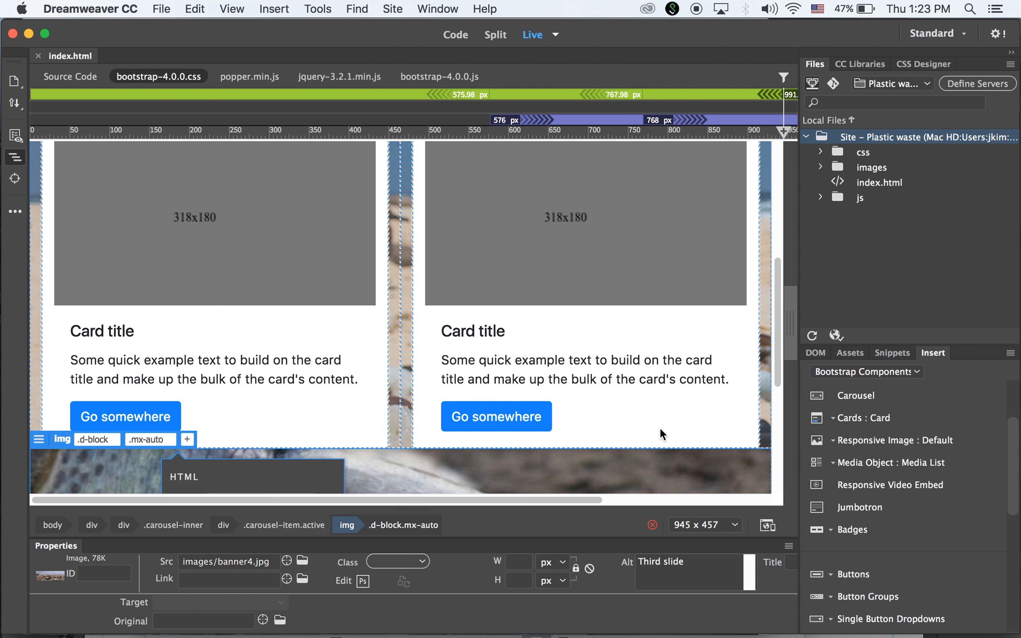
# Preview the page in Google Chrome and advance through the carousel slides below the cards
pyautogui.click(768, 525)
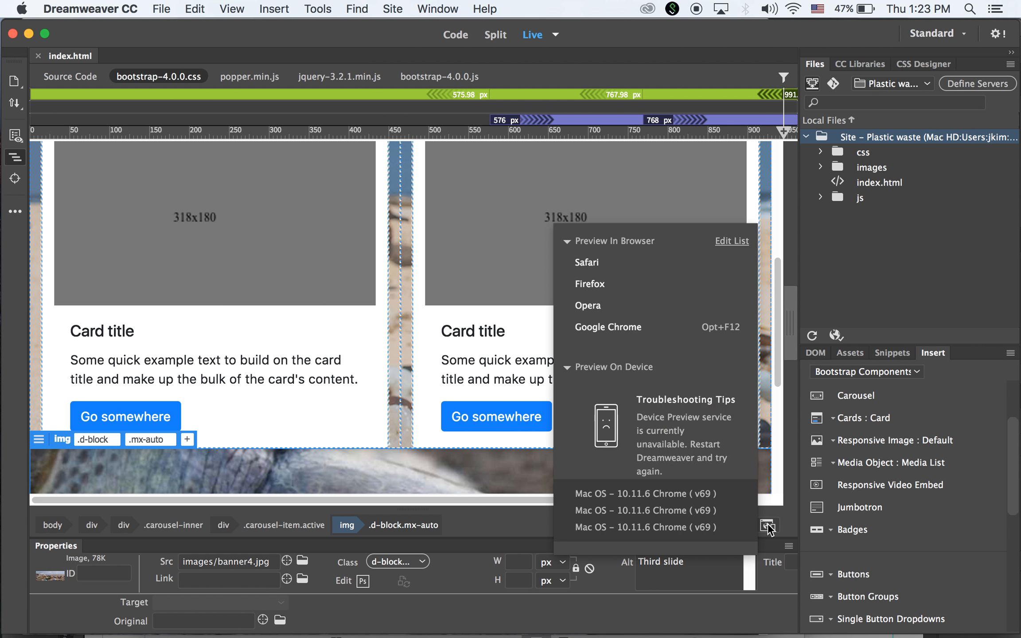
pyautogui.click(629, 327)
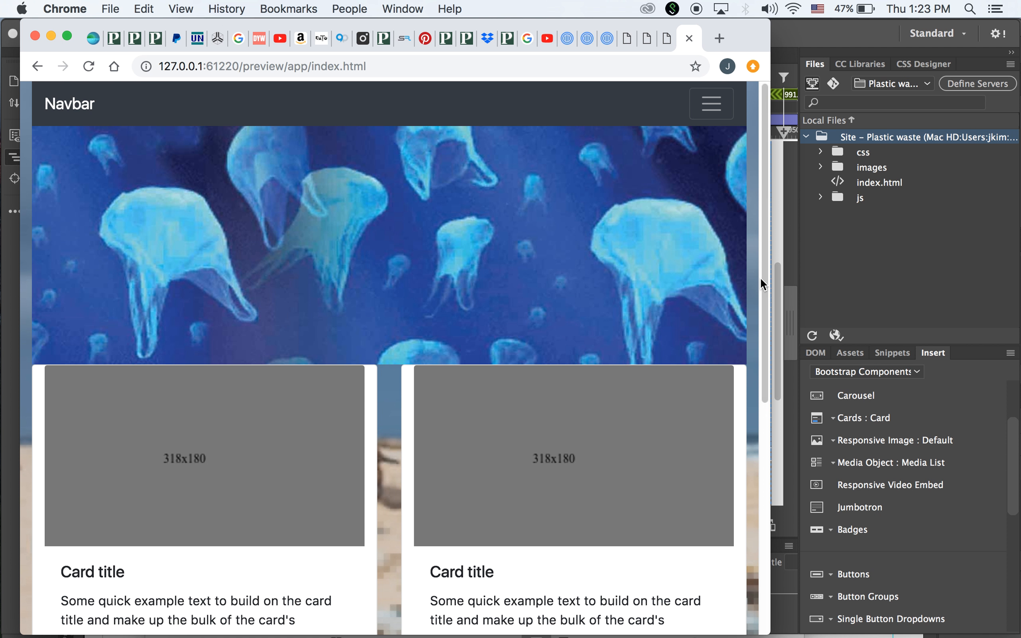
pyautogui.scroll(-5, 765, 311)
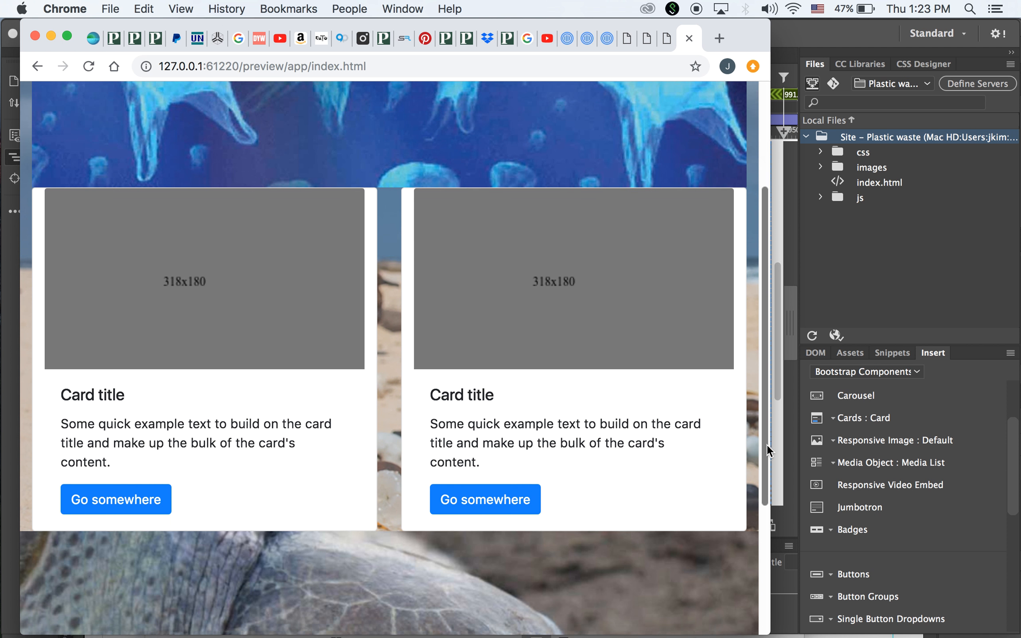
pyautogui.scroll(-5, 764, 450)
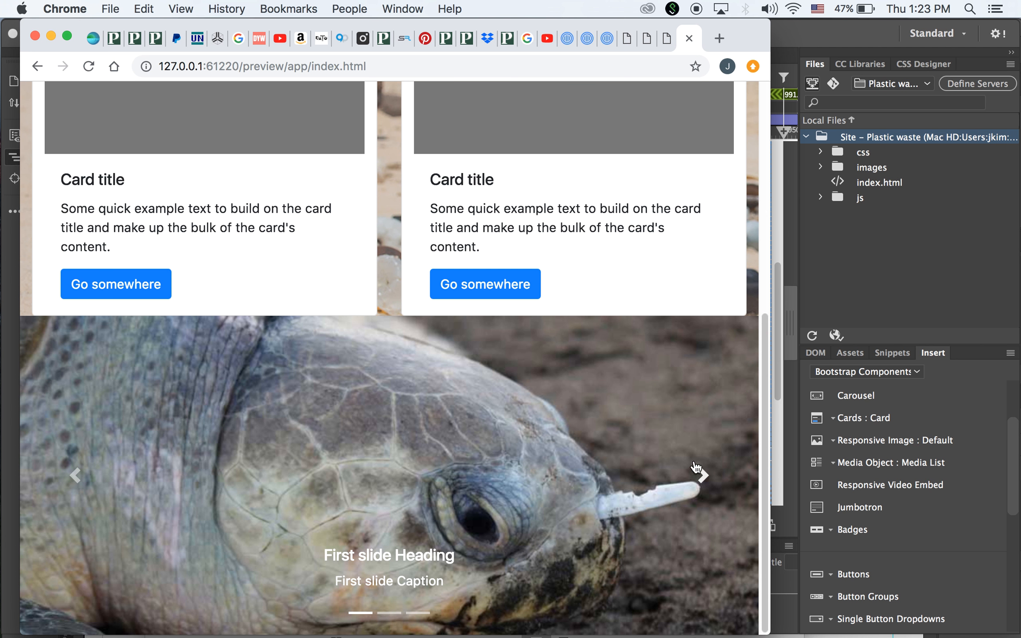
pyautogui.click(697, 470)
pyautogui.click(699, 472)
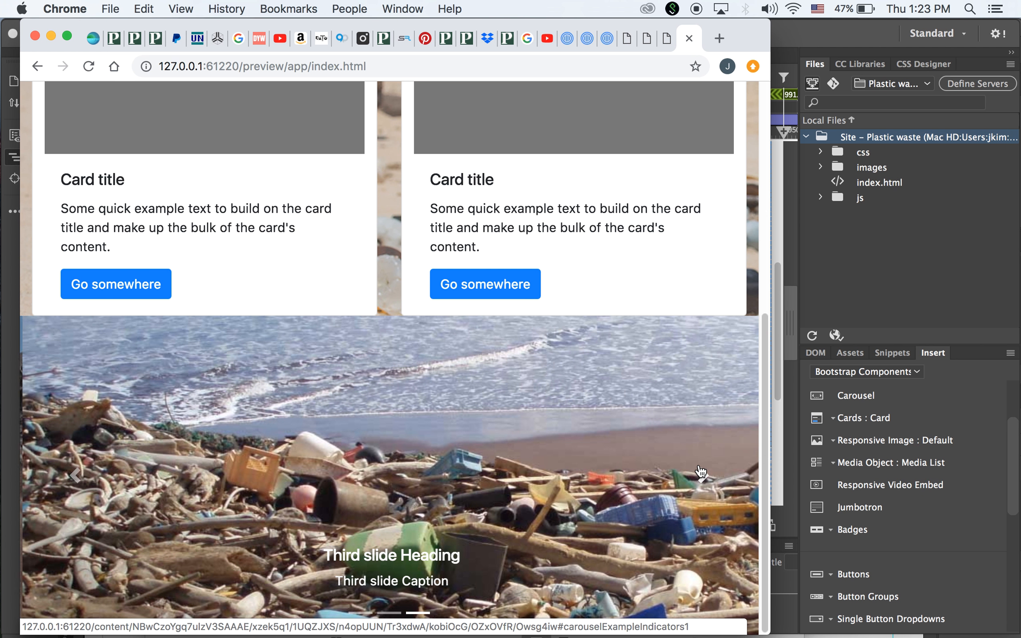
pyautogui.click(700, 472)
pyautogui.click(700, 473)
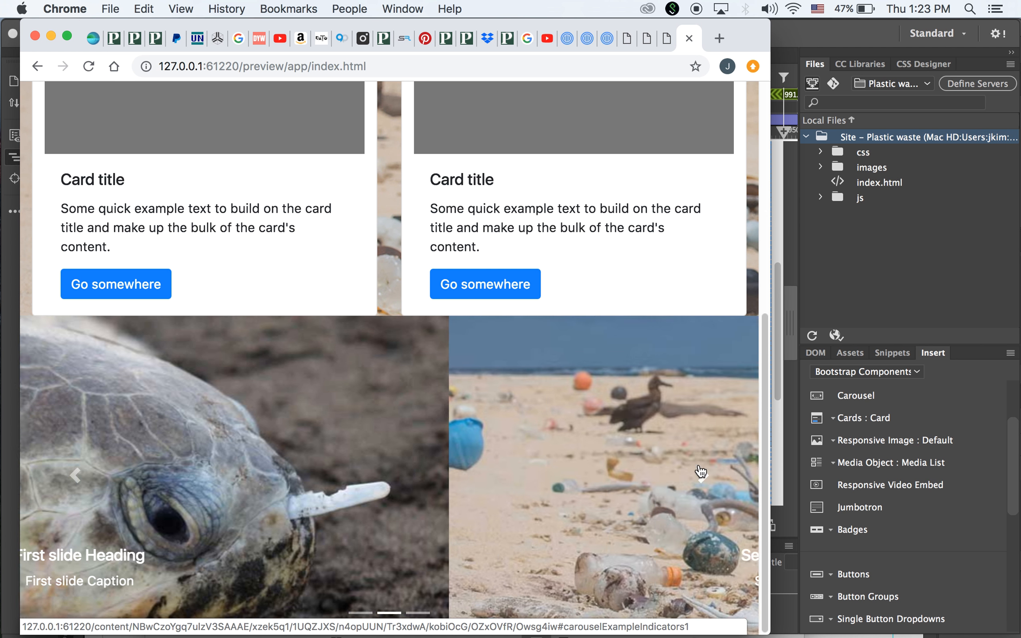
# Widen the browser window, check the carousel's forward and backward controls, and return to the page's navbar and banner
pyautogui.moveTo(772, 508); pyautogui.dragTo(942, 515)
pyautogui.click(863, 505)
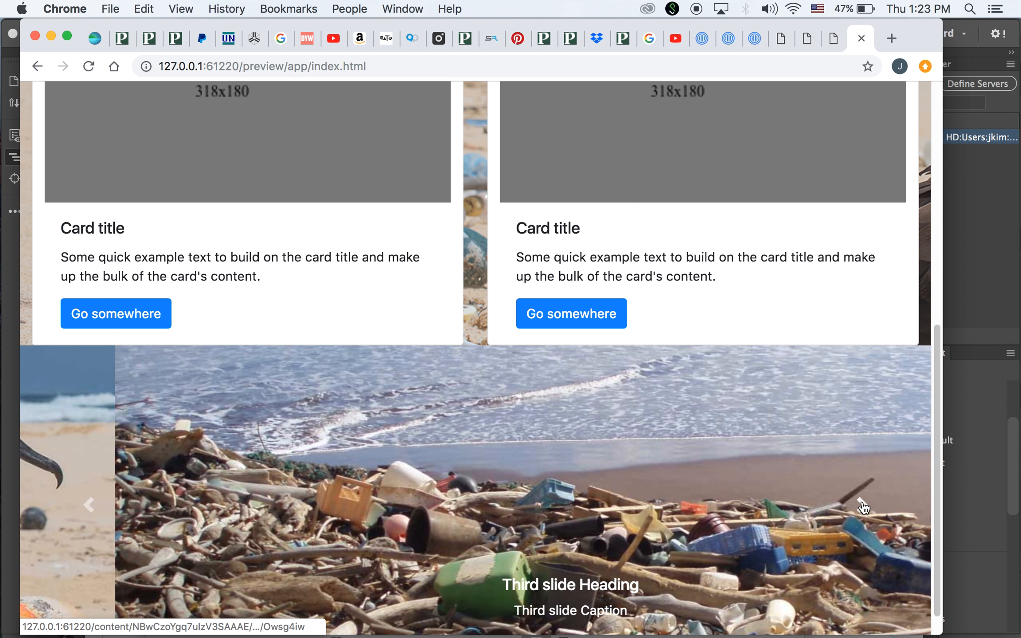
pyautogui.click(862, 505)
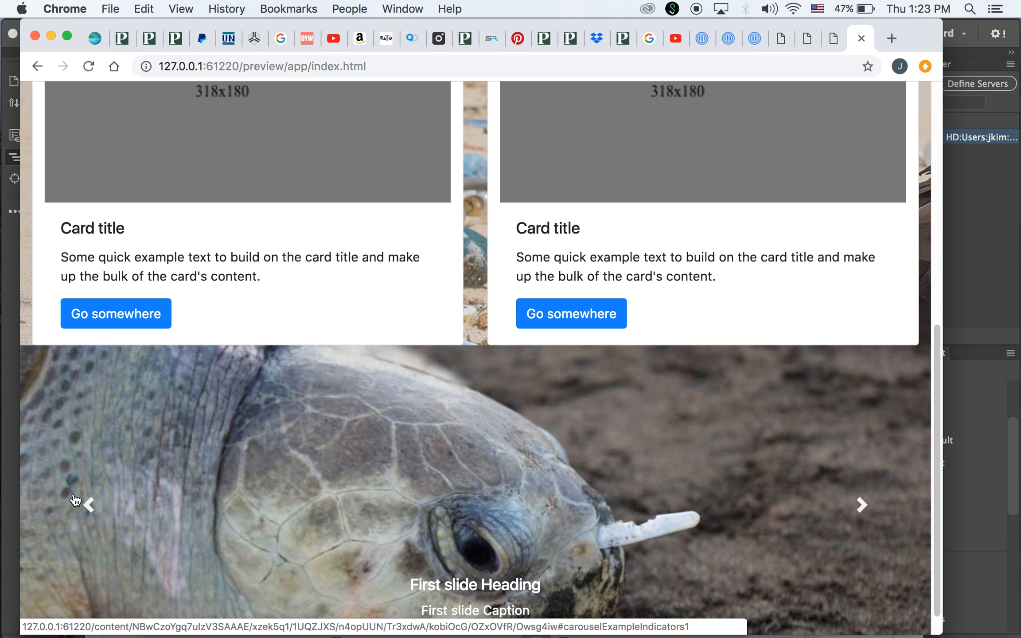
pyautogui.click(89, 505)
pyautogui.click(91, 505)
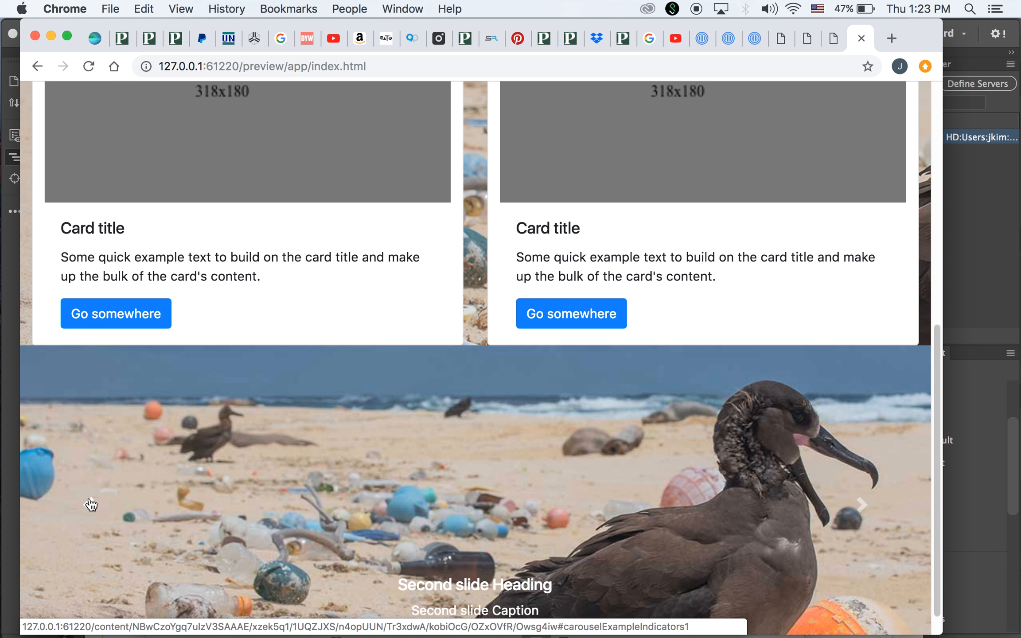
pyautogui.click(860, 508)
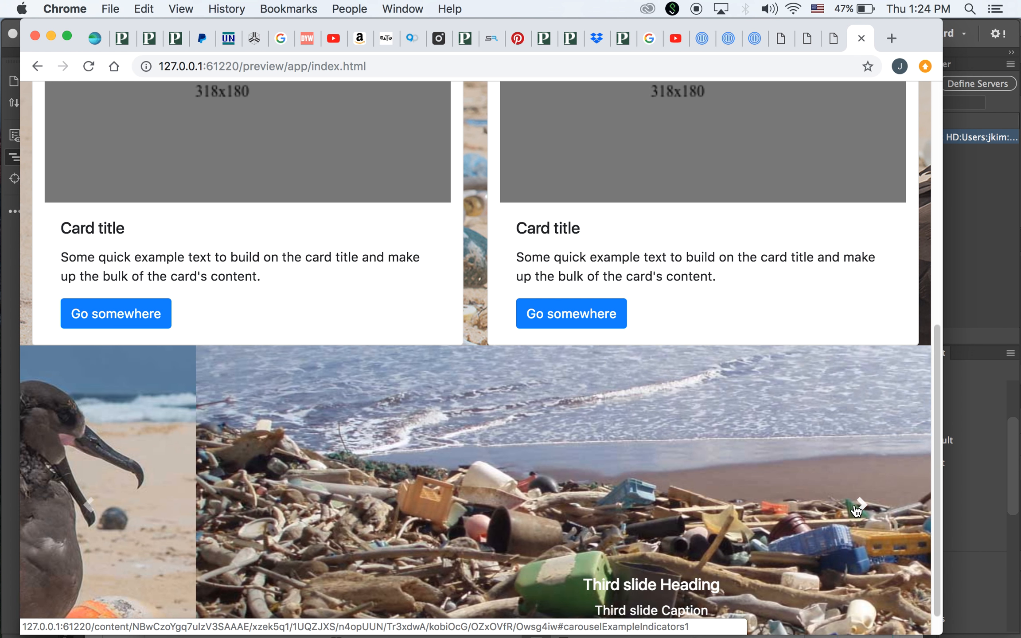
pyautogui.click(860, 508)
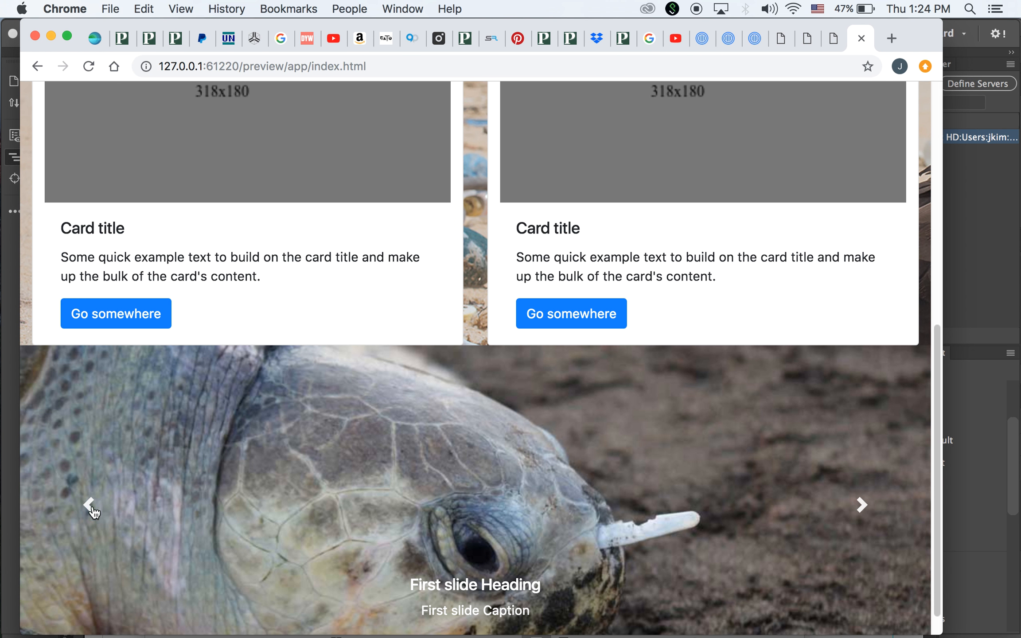
pyautogui.click(90, 505)
pyautogui.click(90, 505)
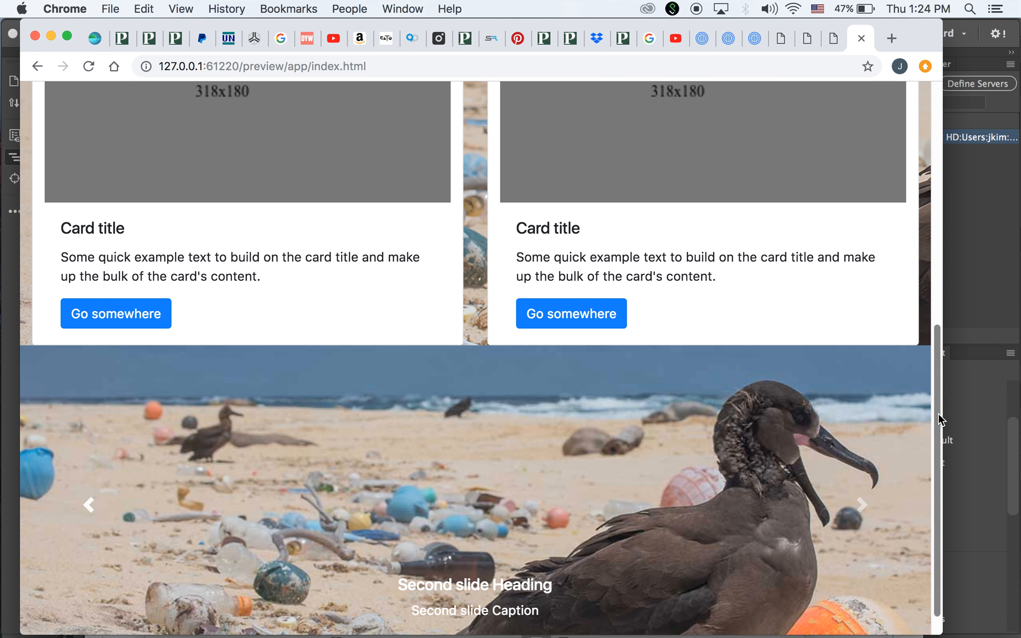
pyautogui.moveTo(938, 413); pyautogui.dragTo(915, 81)
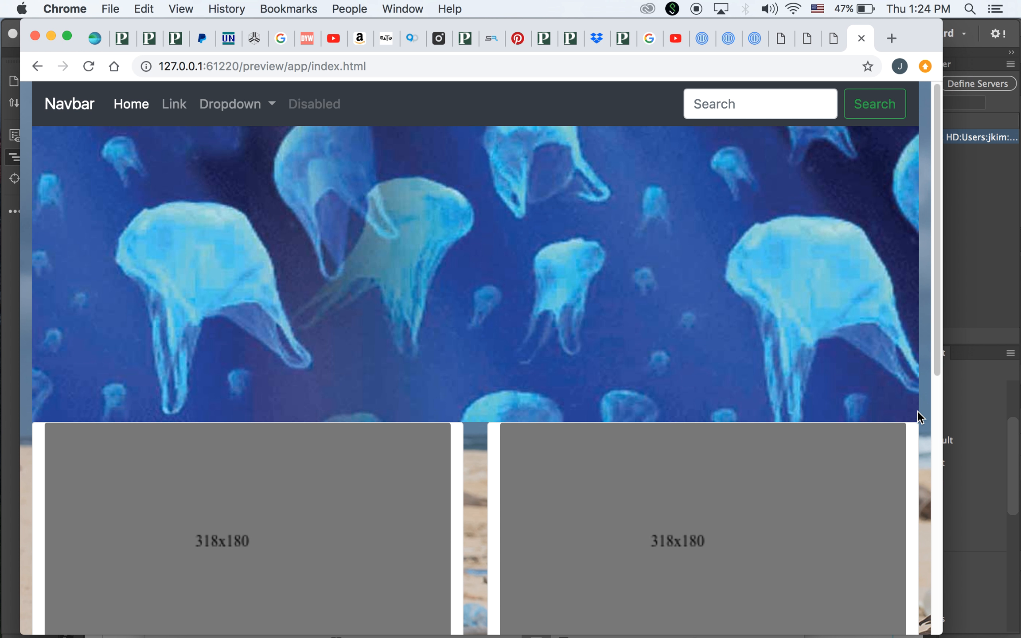